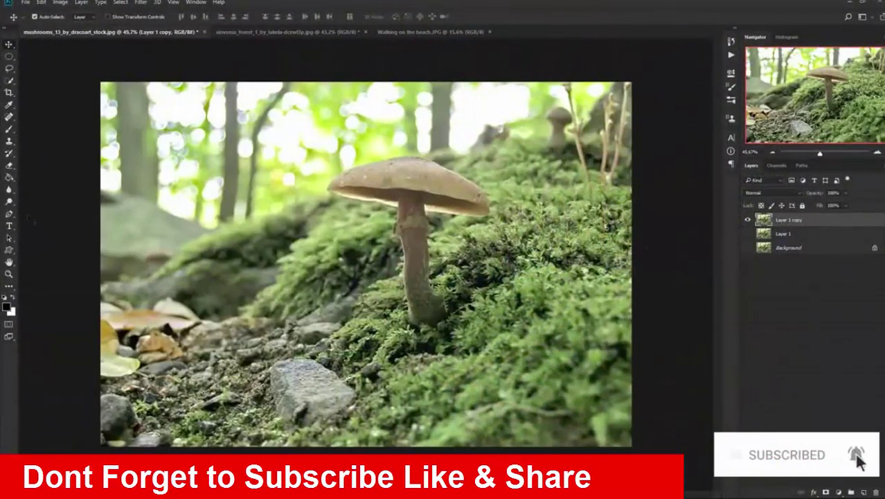
Trace a pen path around the mushroom and mossy ground, then bring up Make Selection (1-pixel feather)
left_click(9, 214)
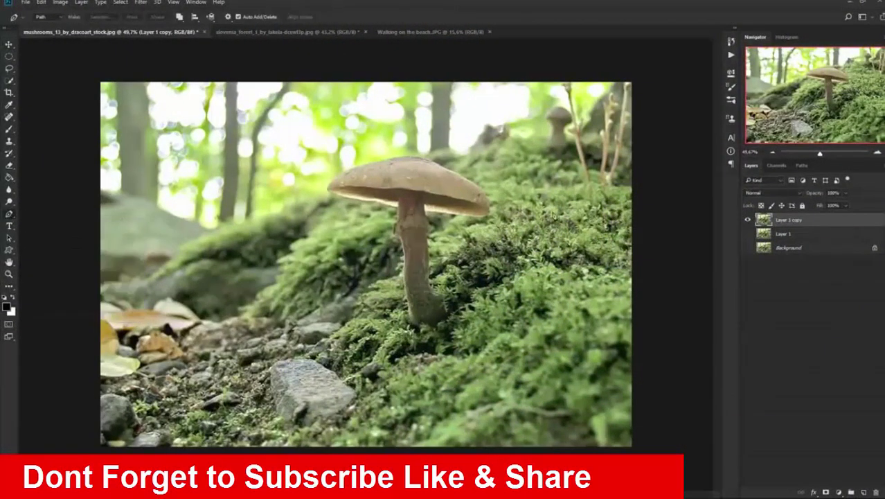
scroll(638, 227, "up", 3)
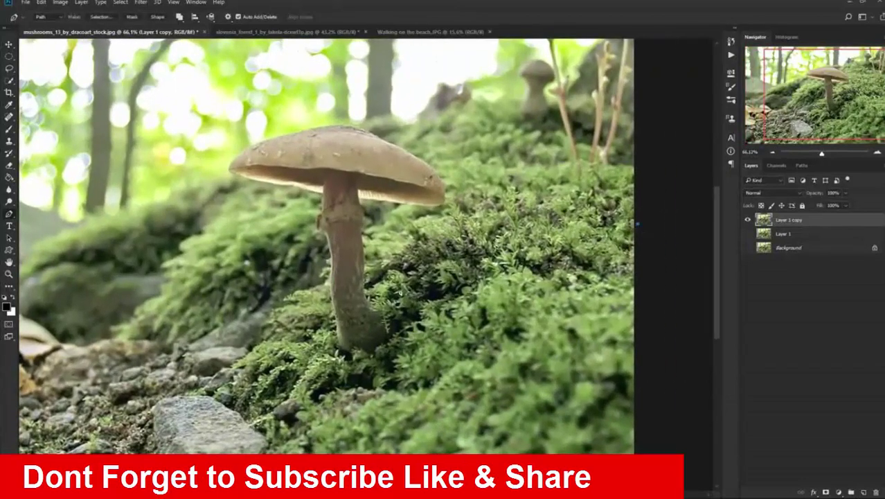
scroll(365, 306, "up", 4)
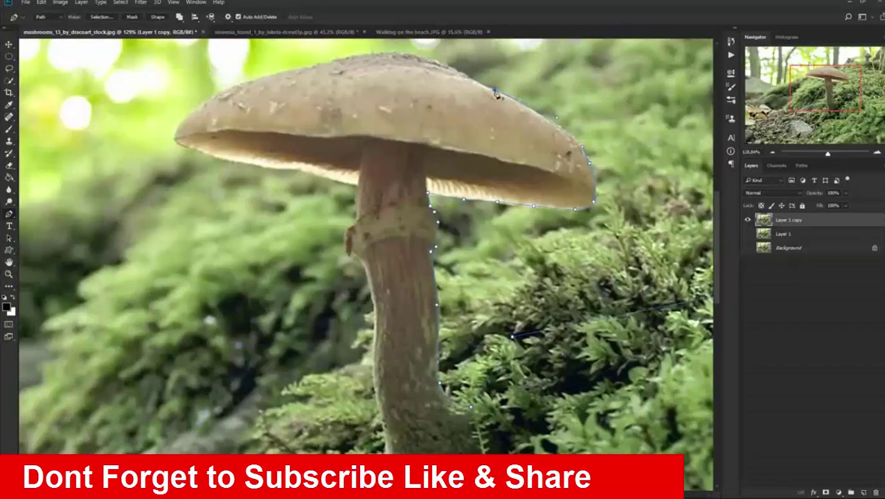
left_click_drag(450, 244, 407, 102)
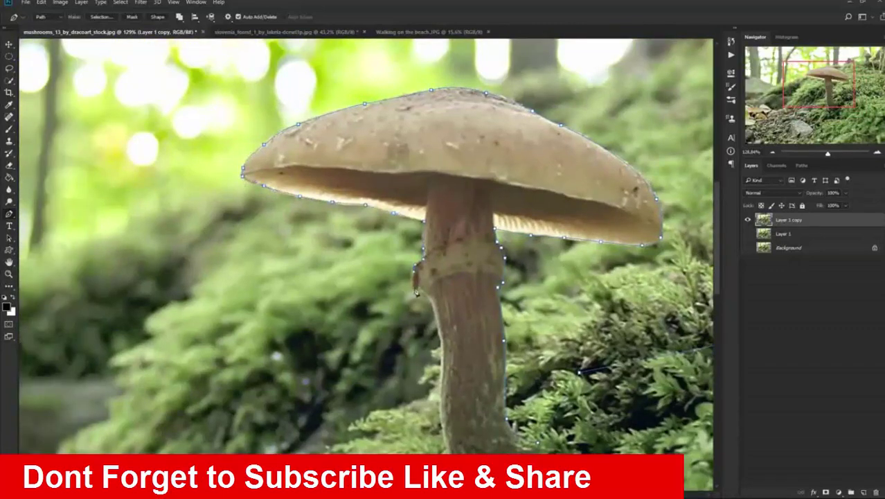
scroll(438, 331, "down", 4)
scroll(419, 349, "up", 3)
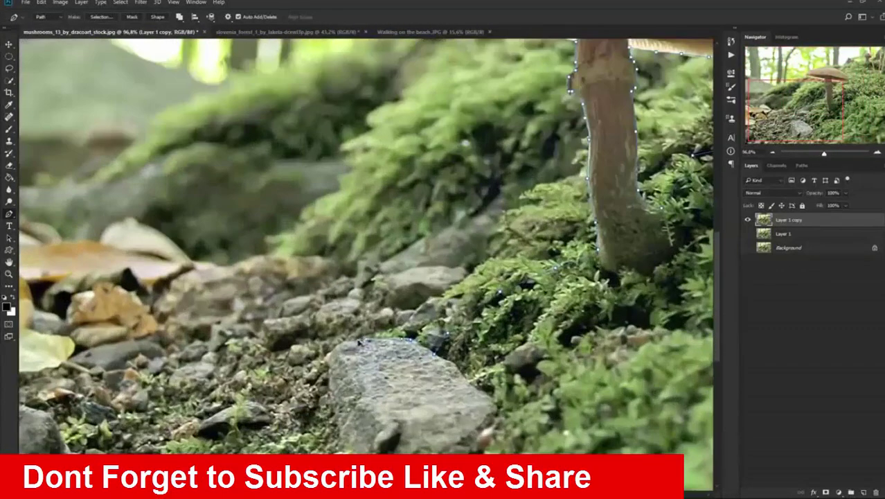
scroll(419, 350, "down", 2)
scroll(419, 349, "down", 3)
scroll(415, 291, "up", 1)
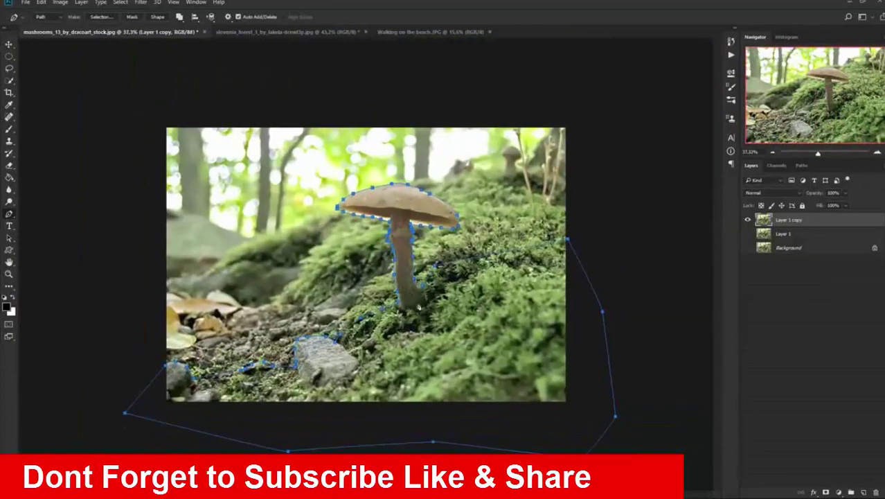
right_click(394, 232)
left_click(427, 275)
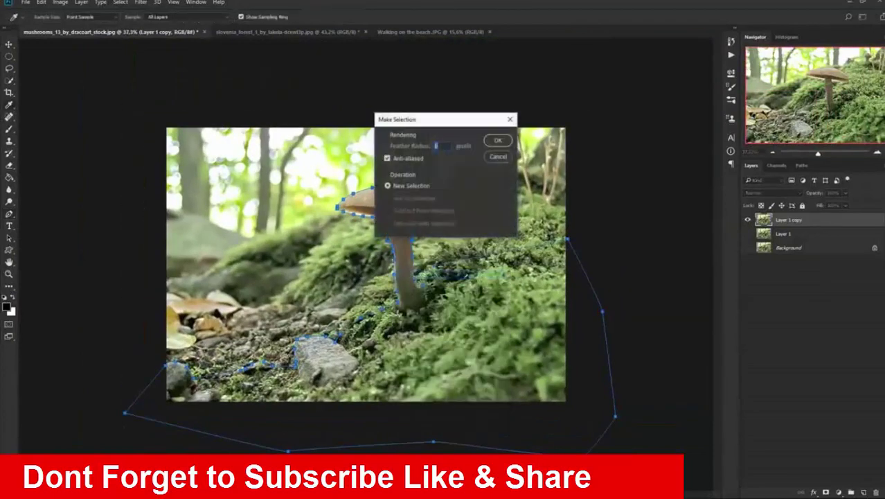
Turn the path into a selection and mask Layer 1 copy to the mushroom
left_click(499, 142)
left_click(825, 492)
scroll(393, 226, "up", 2)
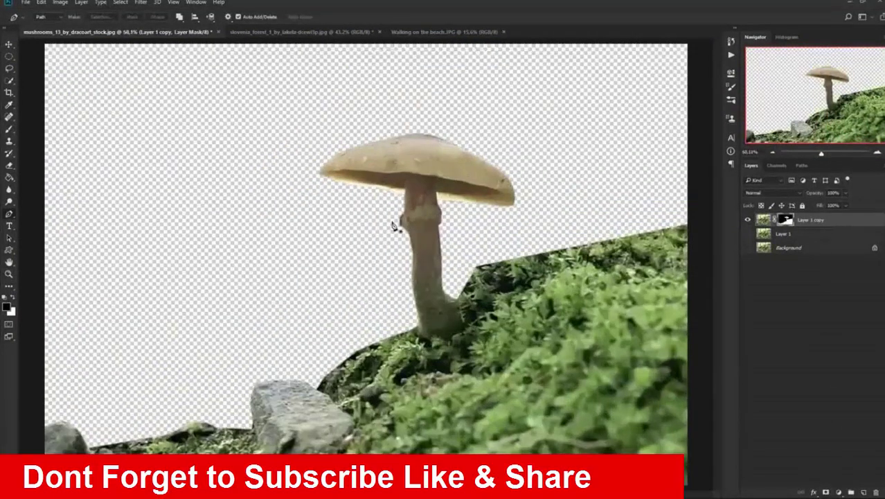
scroll(393, 225, "down", 1)
scroll(393, 226, "down", 1)
scroll(393, 226, "down", 1)
Check the cutout by toggling Layer 1's visibility, then add a layer mask to Layer 1
left_click(763, 220)
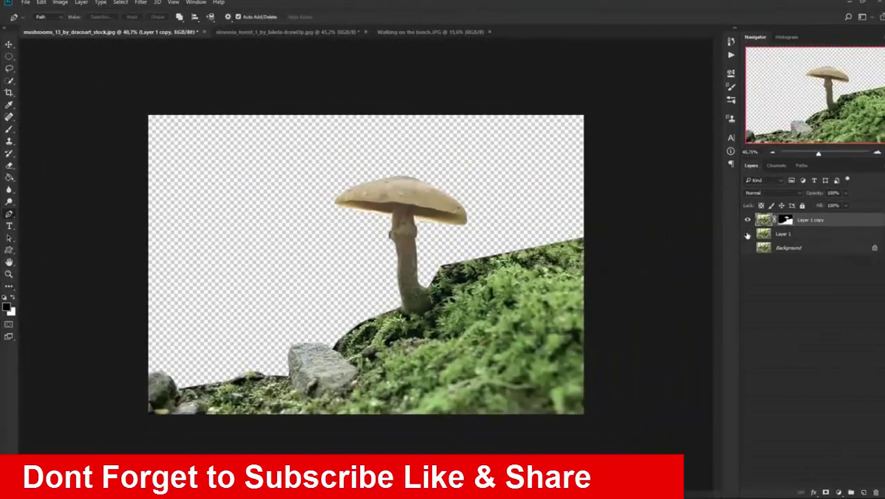
left_click(748, 234)
left_click(747, 234)
left_click(748, 234)
left_click(748, 234)
left_click(757, 237)
left_click(748, 234)
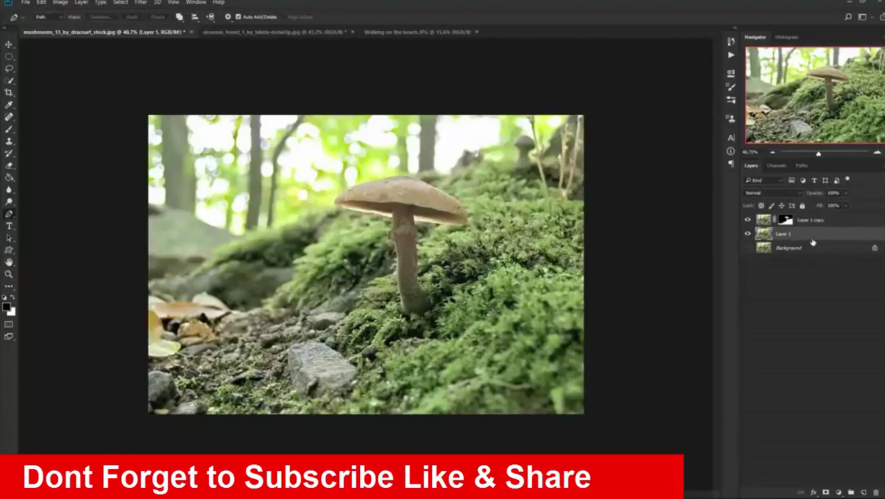
left_click(827, 492)
Paint black over the sky on Layer 1's mask with a soft round brush
scroll(372, 280, "up", 2)
left_click(8, 132)
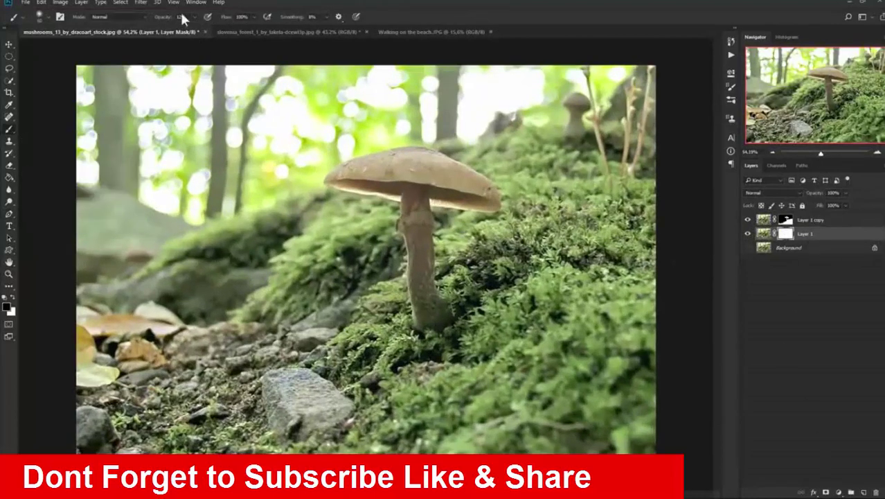
scroll(365, 259, "down", 3)
right_click(424, 200)
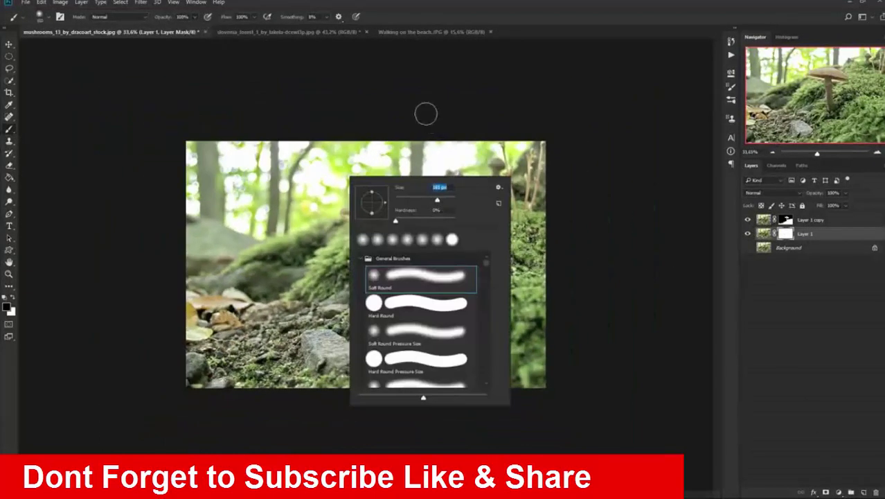
left_click(14, 302)
mouse_move(322, 192)
left_mouse_down()
mouse_move(194, 162)
mouse_move(465, 149)
mouse_move(166, 205)
mouse_move(168, 169)
mouse_move(166, 263)
mouse_move(234, 198)
mouse_move(315, 158)
mouse_move(281, 181)
mouse_move(460, 152)
mouse_move(564, 151)
mouse_move(484, 159)
left_mouse_up()
Enlarge the brush and keep masking away the sky and background trees
scroll(167, 205, "up", 1)
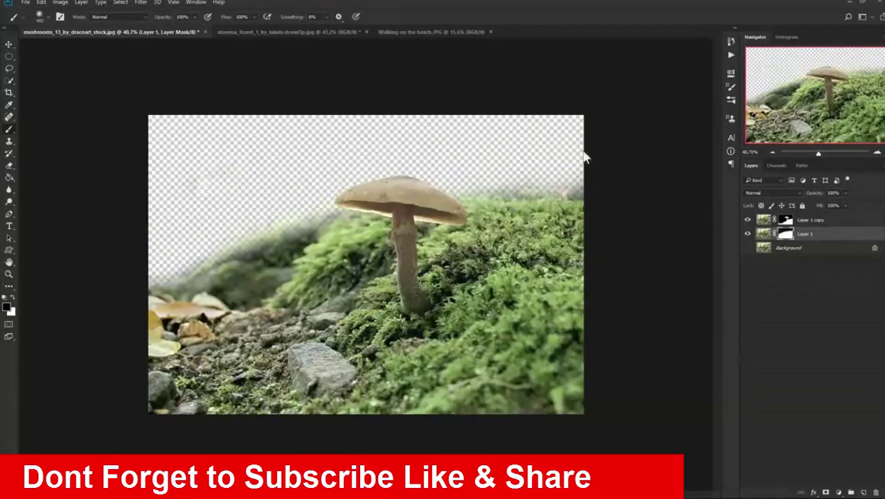
key("bracketright")
key("bracketright")
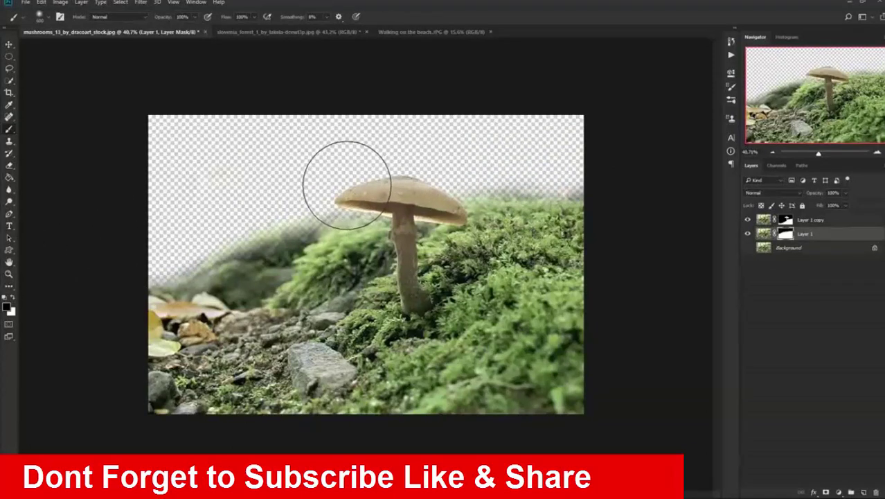
key("bracketright")
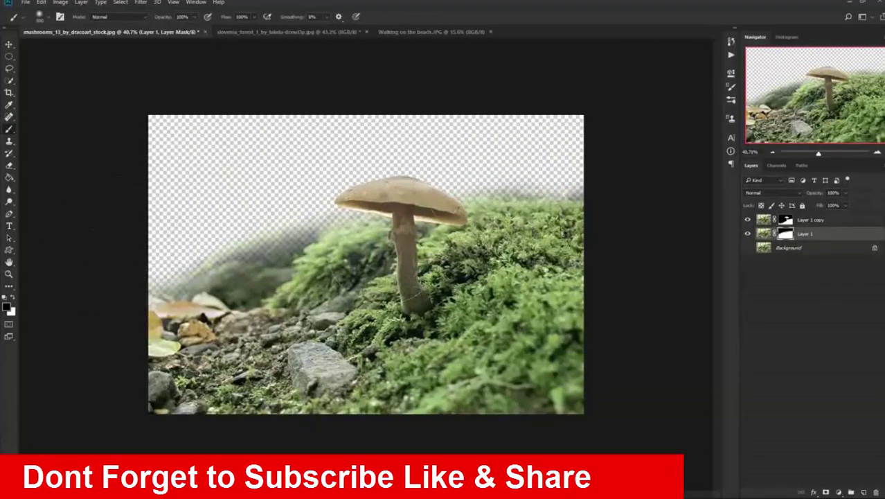
scroll(409, 197, "down", 2)
scroll(514, 149, "up", 2)
scroll(506, 167, "up", 2)
scroll(506, 166, "down", 1)
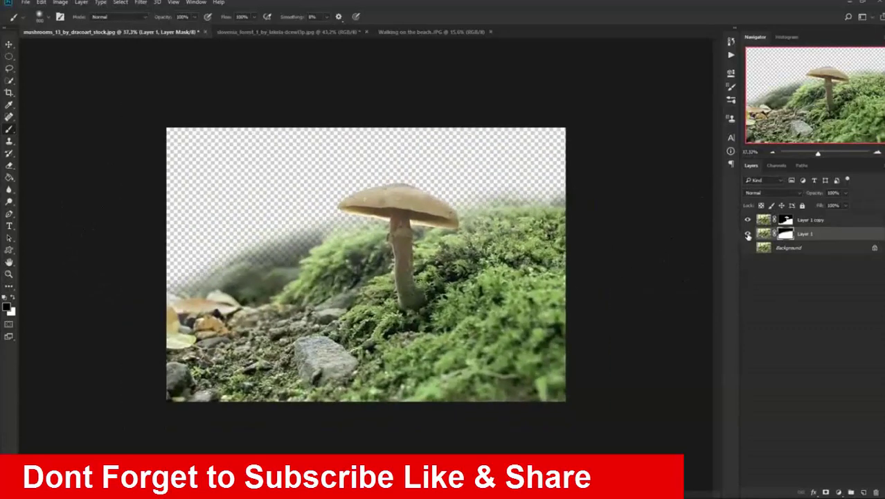
scroll(568, 212, "down", 1)
scroll(623, 211, "up", 1)
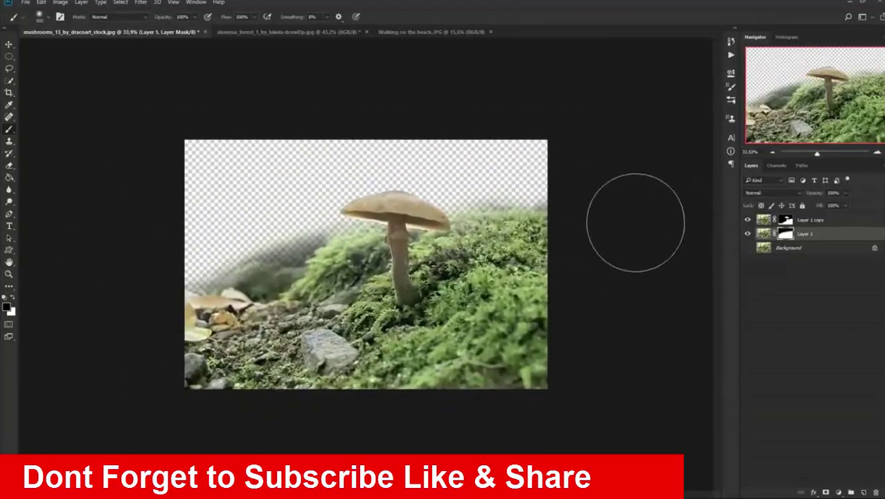
Group Layer 1 copy and Layer 1 into a group named BG
left_click(807, 220)
left_click(822, 234, "shift")
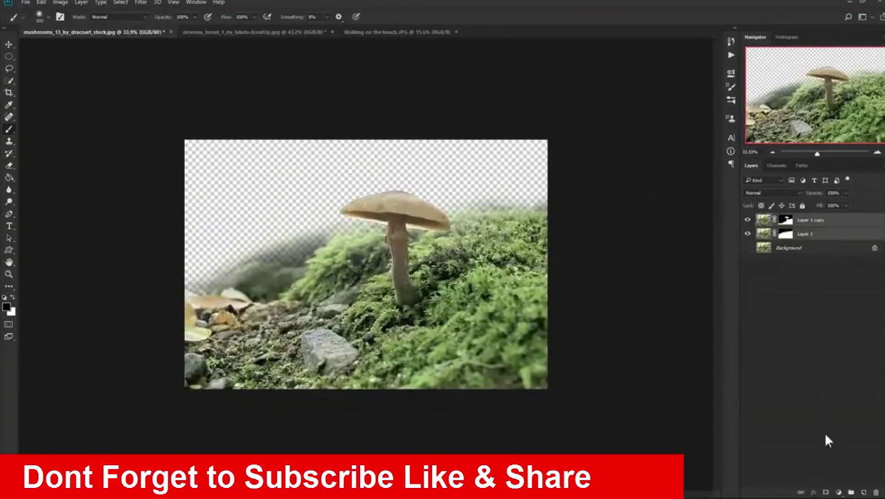
left_click(851, 492)
type("BG")
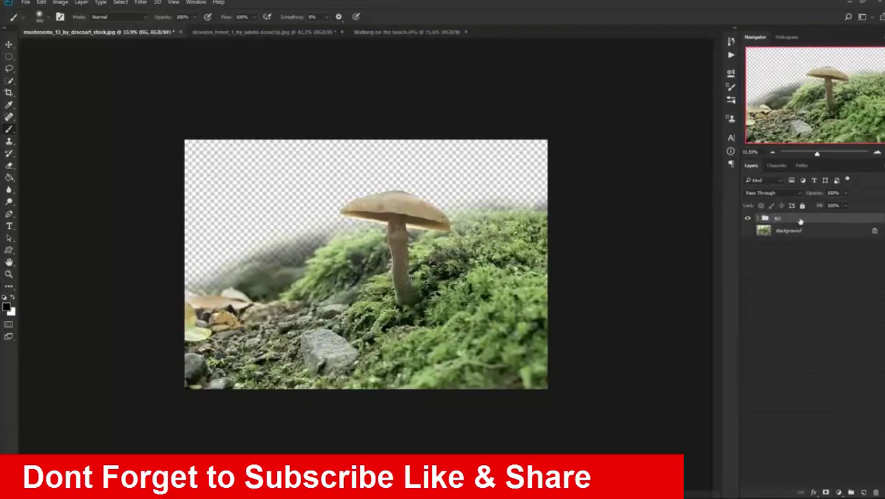
key("Return")
Bring the forest photo in as Layer 2 below BG and scale it to fill the canvas
left_click(10, 44)
left_click(270, 36)
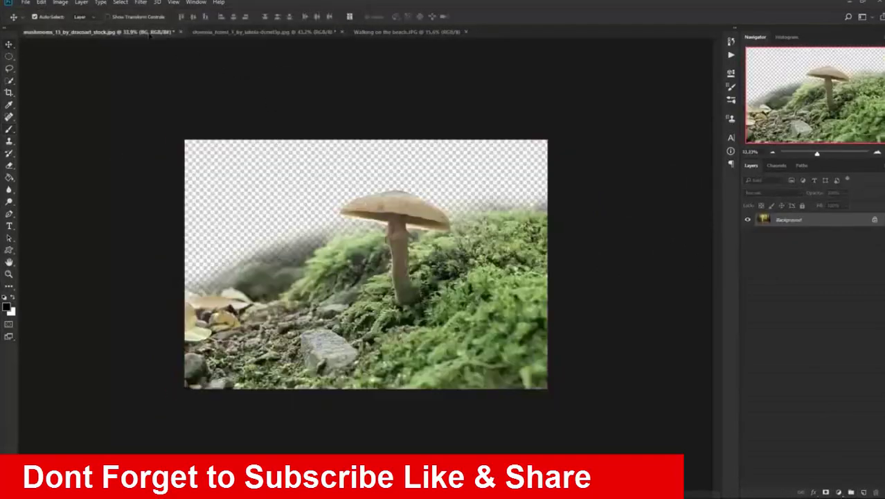
left_click_drag(385, 165, 355, 219)
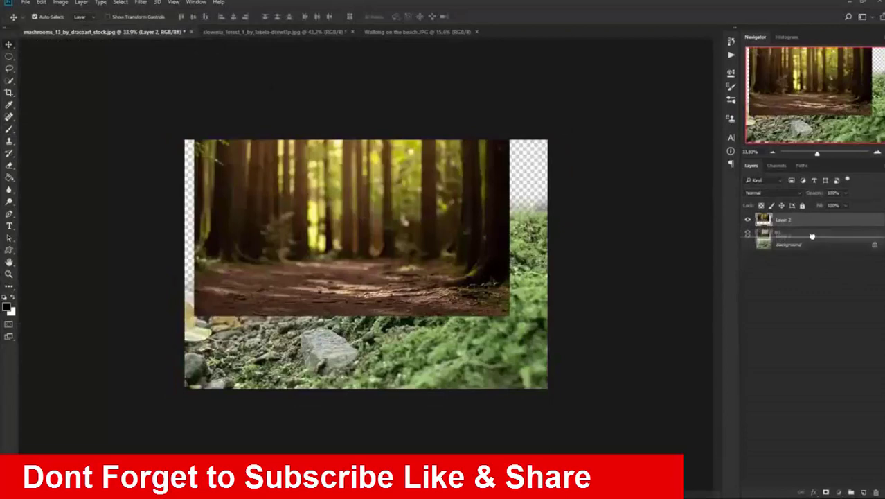
left_click_drag(820, 236, 818, 242)
key("ctrl+t")
mouse_move(510, 315)
left_mouse_down()
mouse_move(566, 377)
mouse_move(639, 390)
left_mouse_up()
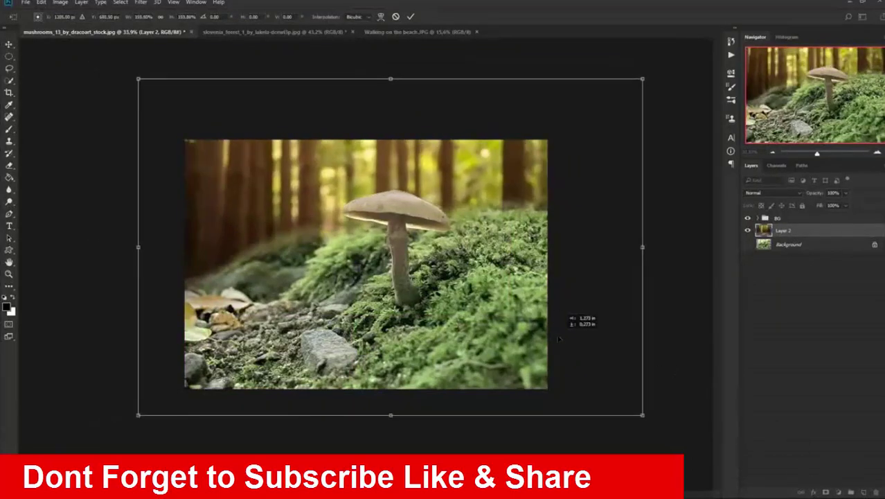
left_click_drag(639, 389, 530, 318)
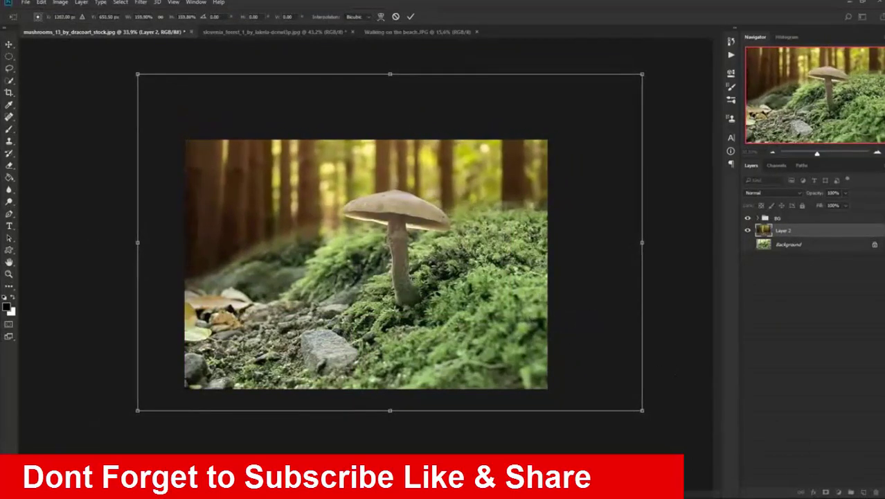
left_click(409, 16)
Make Layer 2 a smart object with a Gaussian Blur filter, and soften Layer 1's left mask edge
right_click(812, 239)
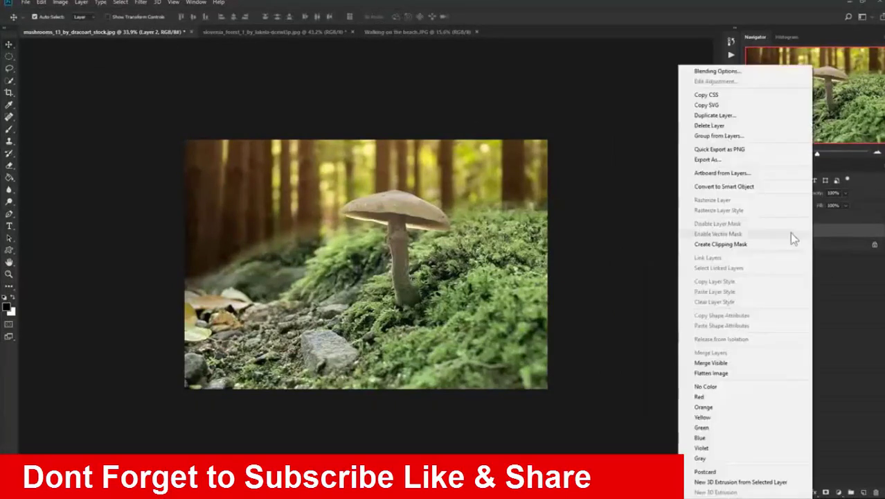
left_click(798, 237)
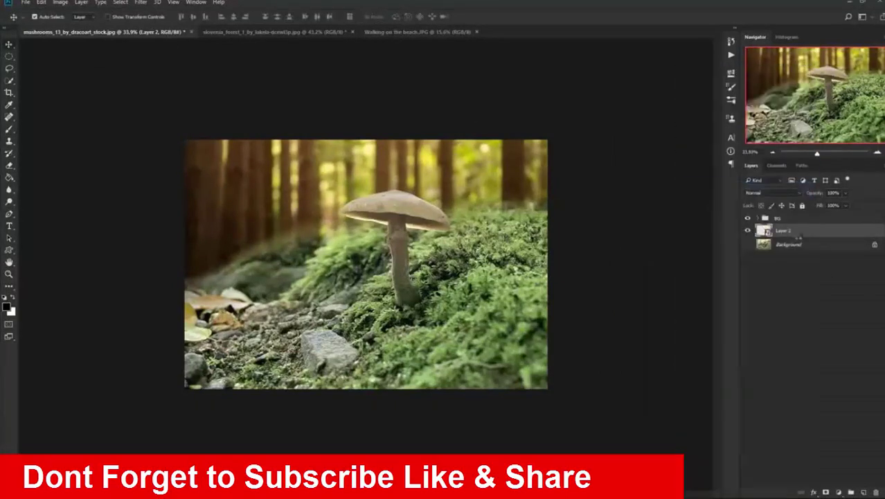
left_click(140, 3)
left_click(305, 140)
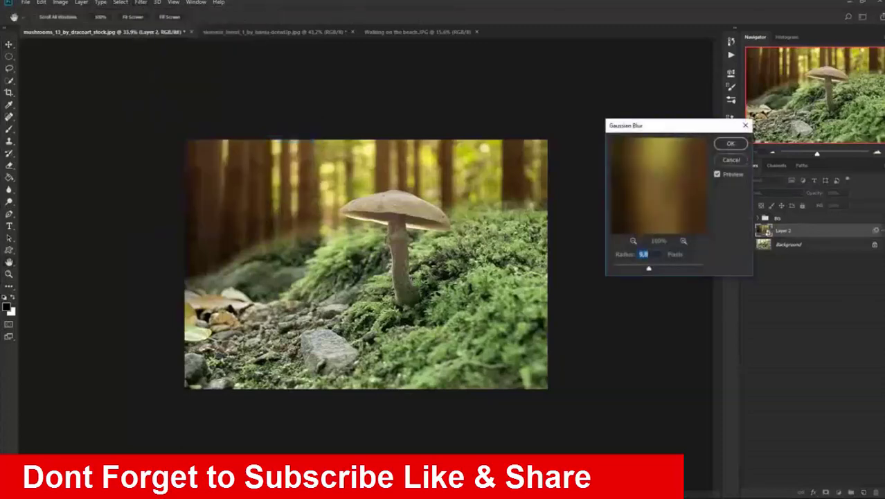
left_click_drag(645, 268, 650, 272)
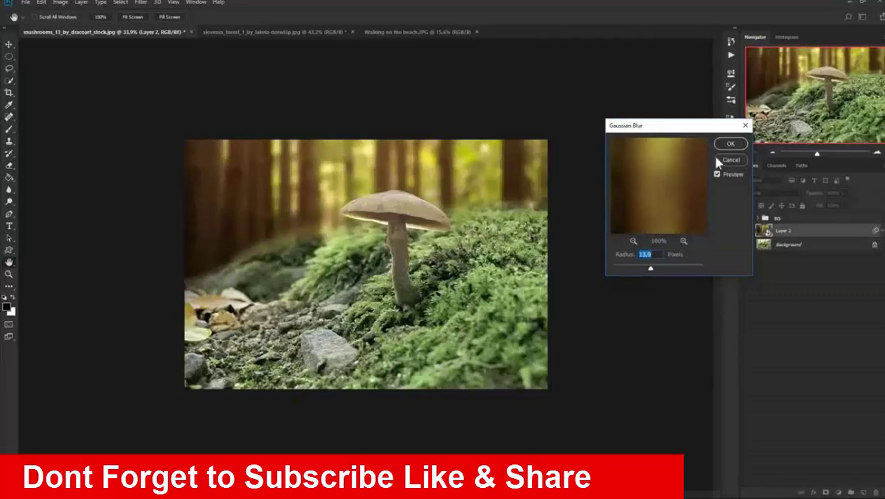
left_click(730, 144)
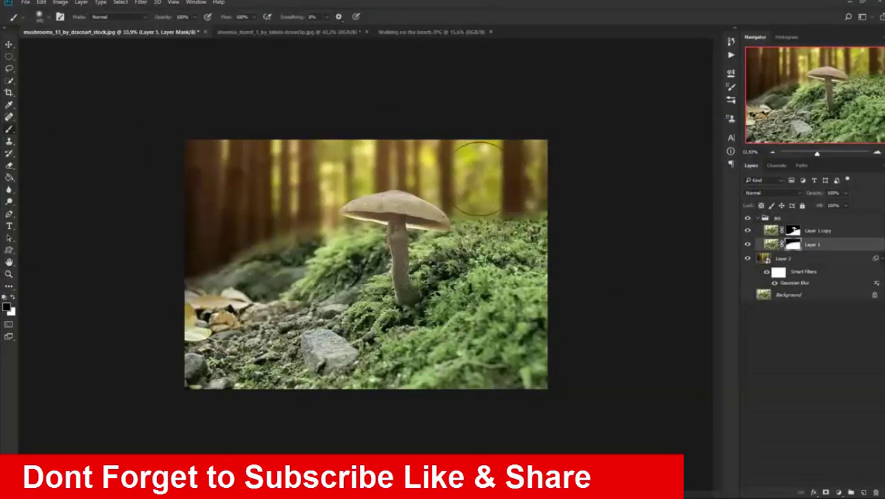
mouse_move(333, 205)
left_mouse_down()
mouse_move(285, 247)
mouse_move(142, 268)
left_mouse_up()
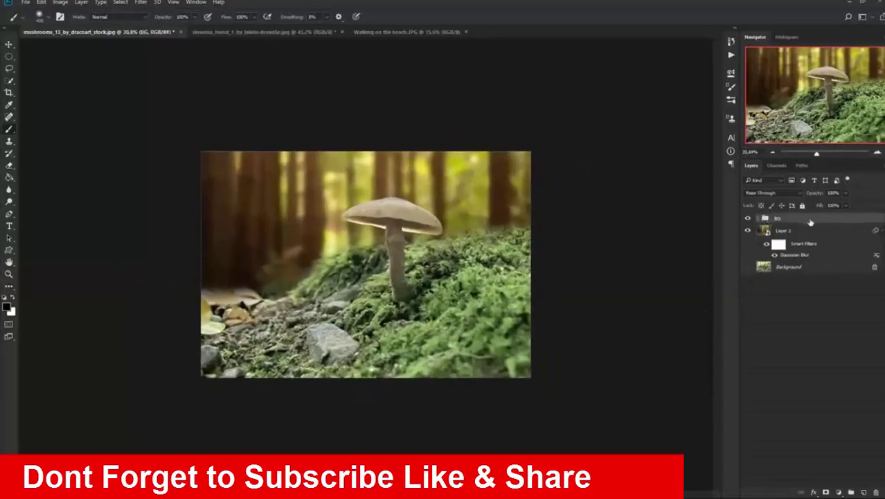
Desaturate and darken the forest layer with Hue/Saturation
key("ctrl+u")
mouse_move(606, 223)
left_mouse_down()
mouse_move(590, 223)
mouse_move(597, 250)
mouse_move(590, 247)
left_mouse_up()
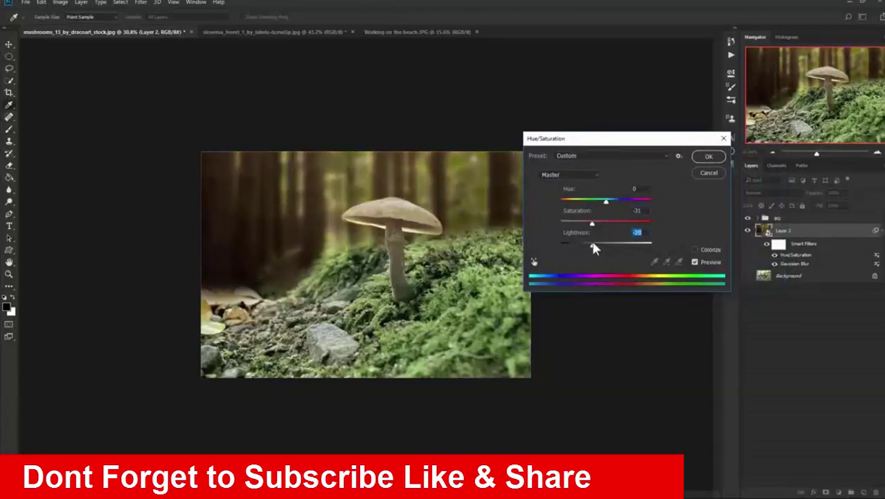
left_click(708, 156)
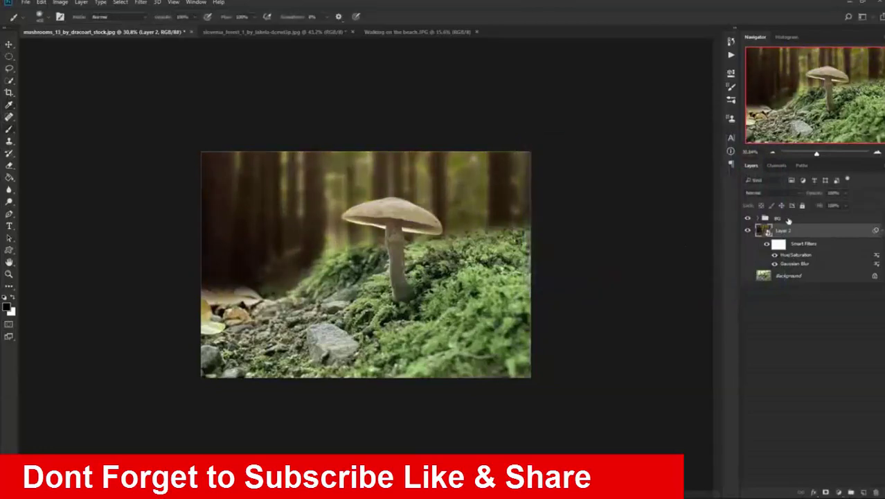
Add a Brightness/Contrast layer at about -91 brightness and toggle it to compare
left_click(839, 491)
left_click(783, 321)
left_click_drag(648, 122, 611, 123)
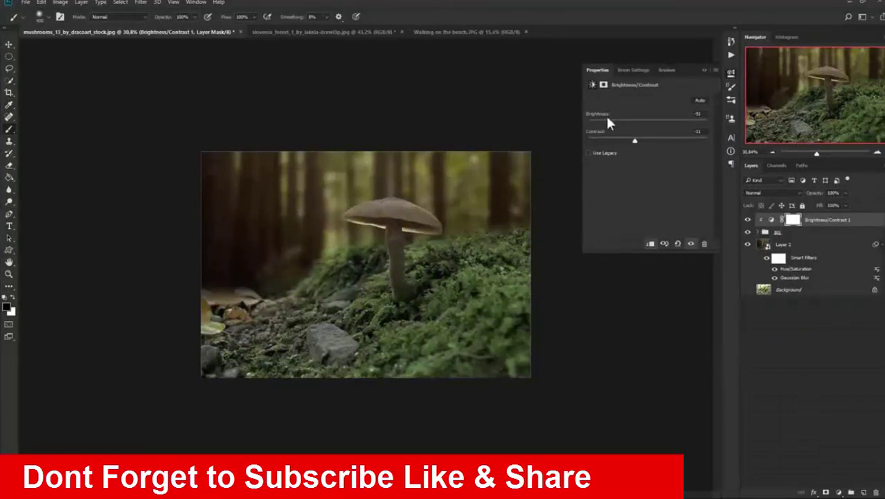
left_click(705, 71)
key("ctrl+plus")
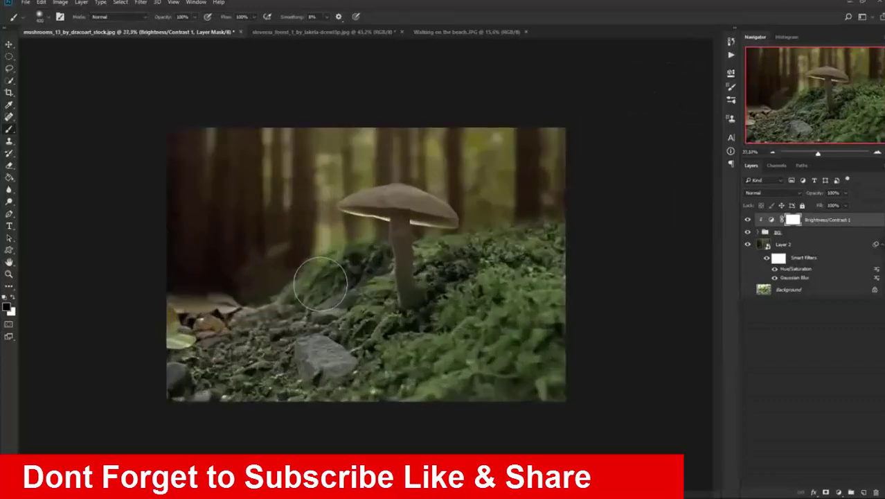
left_click(745, 220)
left_click(745, 220)
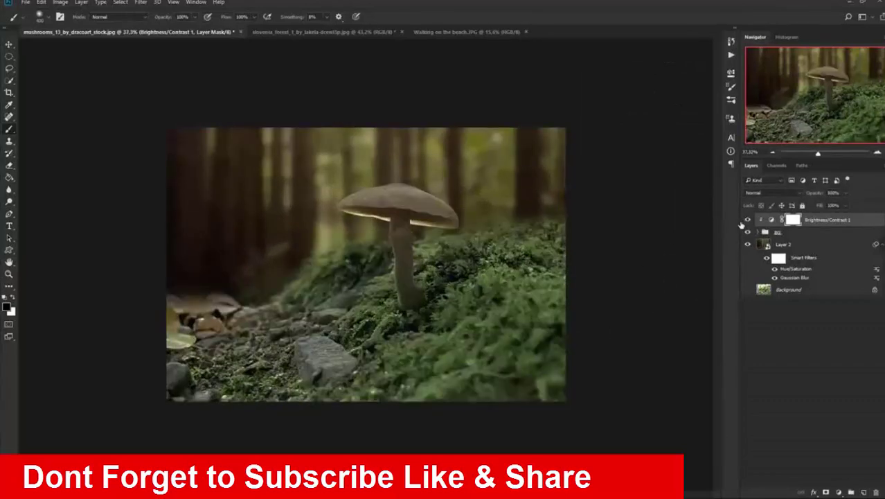
key("ctrl+minus")
Add a black Solid Color fill layer at 85% opacity
left_click(840, 492)
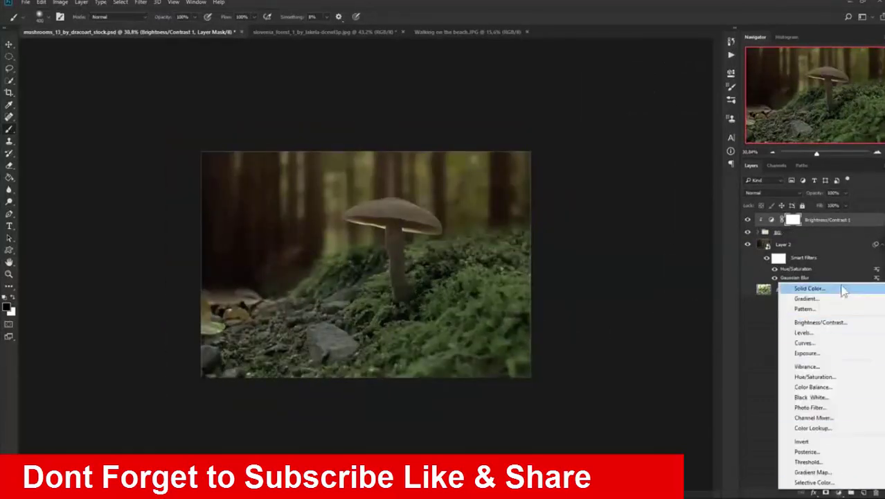
left_click(843, 291)
left_click(554, 413)
left_click(744, 288)
type("85")
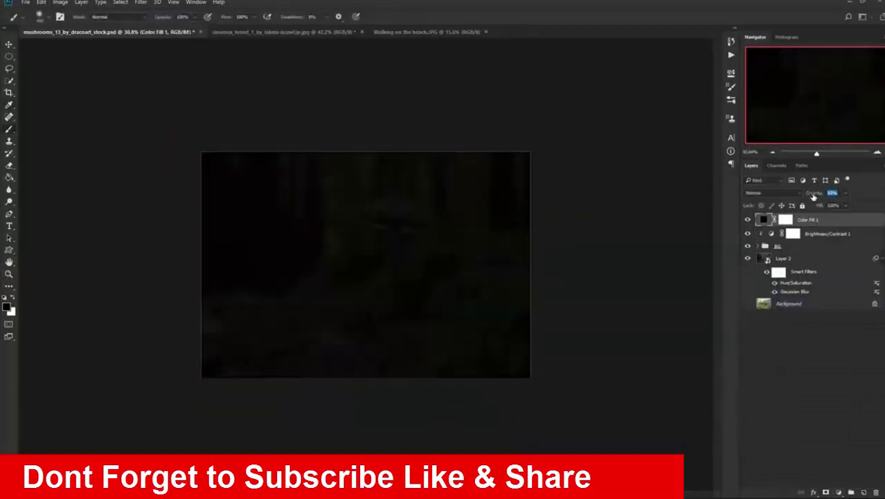
Paint the fill's mask to reveal the mushroom and the trees to its left
left_click(785, 219)
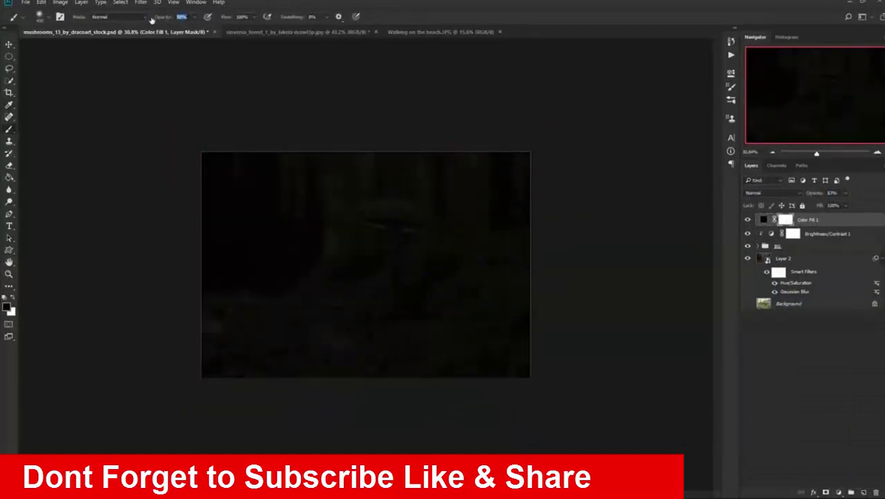
key("bracketright")
key("bracketright")
key("bracketright")
mouse_move(390, 202)
left_mouse_down()
mouse_move(385, 287)
mouse_move(401, 277)
left_mouse_up()
key("bracketright")
key("bracketright")
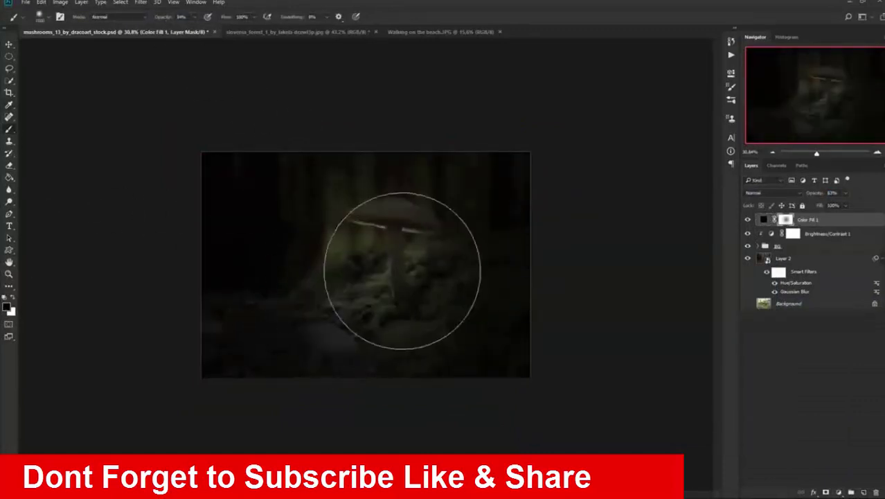
key("ctrl+plus")
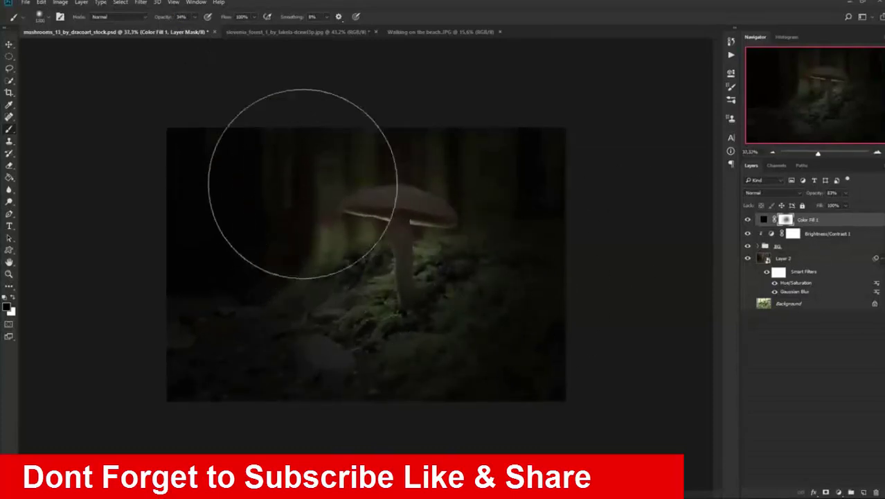
mouse_move(267, 178)
left_mouse_down()
mouse_move(300, 209)
mouse_move(316, 257)
mouse_move(355, 266)
mouse_move(421, 221)
mouse_move(316, 293)
left_mouse_up()
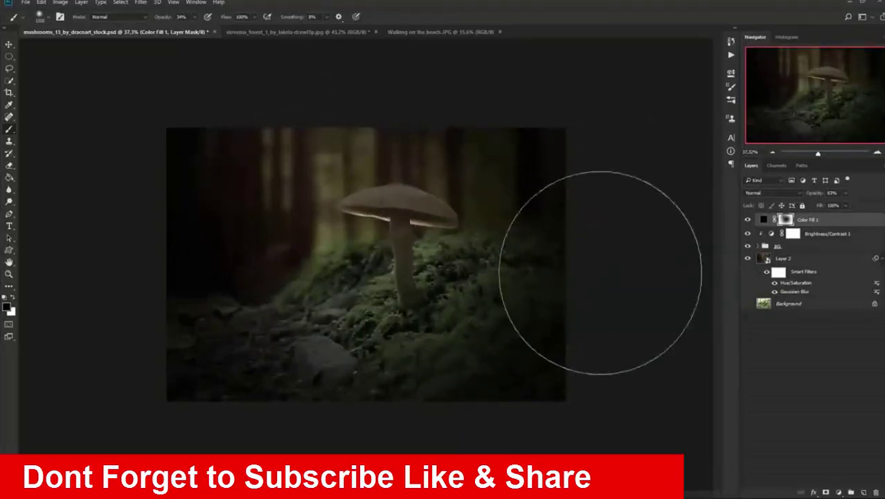
Lower Layer 2's Hue/Saturation lightness to -68
double_click(796, 283)
left_click_drag(643, 243, 575, 247)
left_click(701, 161)
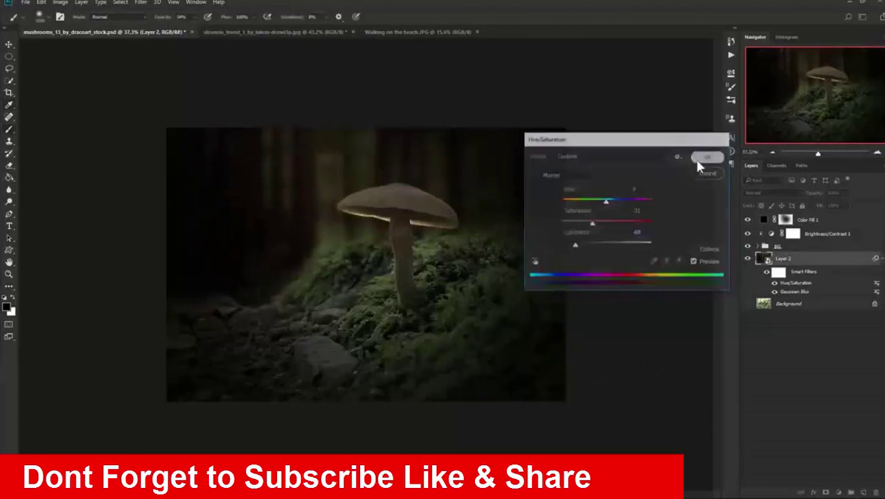
Adjust the Color Fill 1 opacity and add a new empty layer above Brightness/Contrast
left_click(807, 219)
left_click(831, 193)
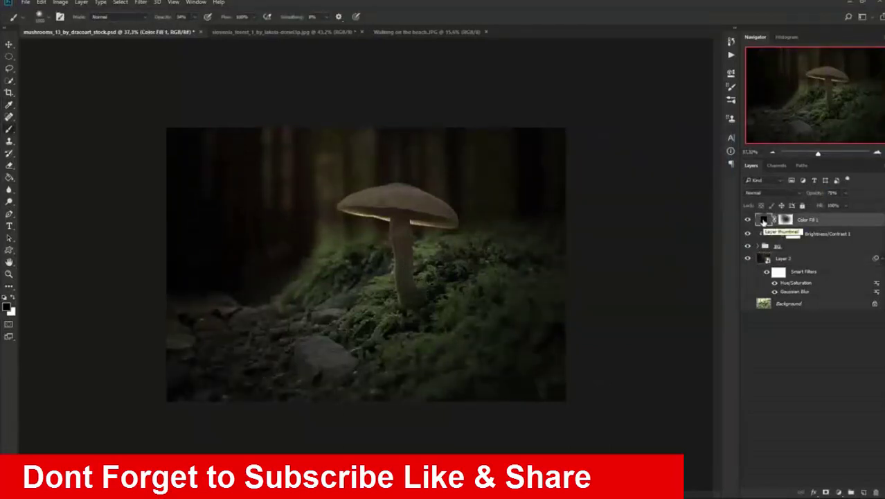
left_click(794, 262)
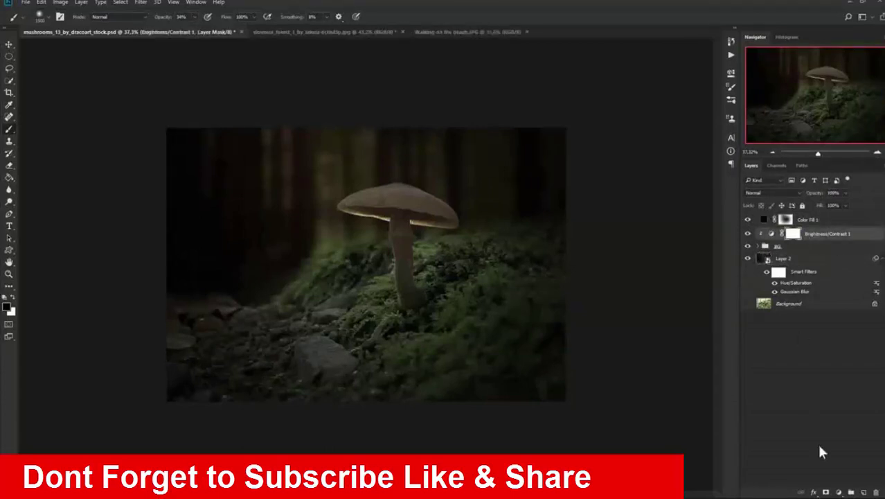
left_click(860, 493)
Clip the new layer, fill it with 50% gray and set it to Overlay
right_click(816, 243)
left_click(761, 246)
left_click(41, 2)
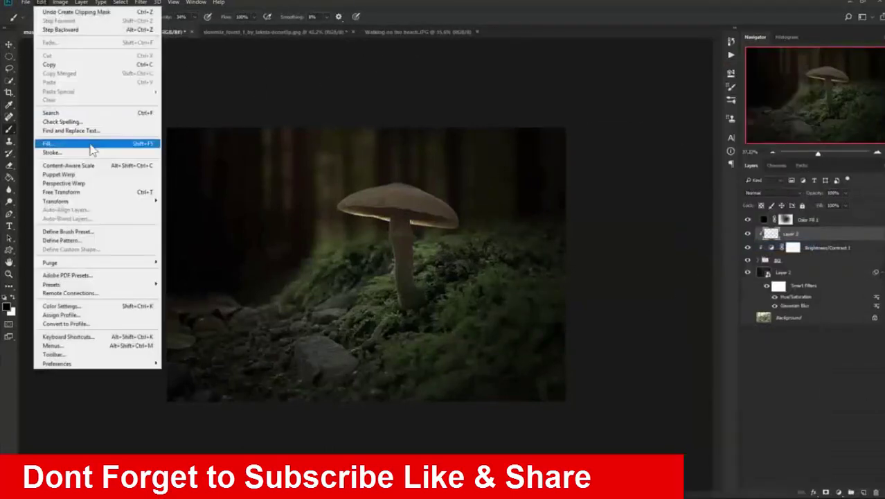
left_click(41, 143)
left_click(454, 139)
left_click(466, 207)
left_click(510, 140)
left_click(771, 192)
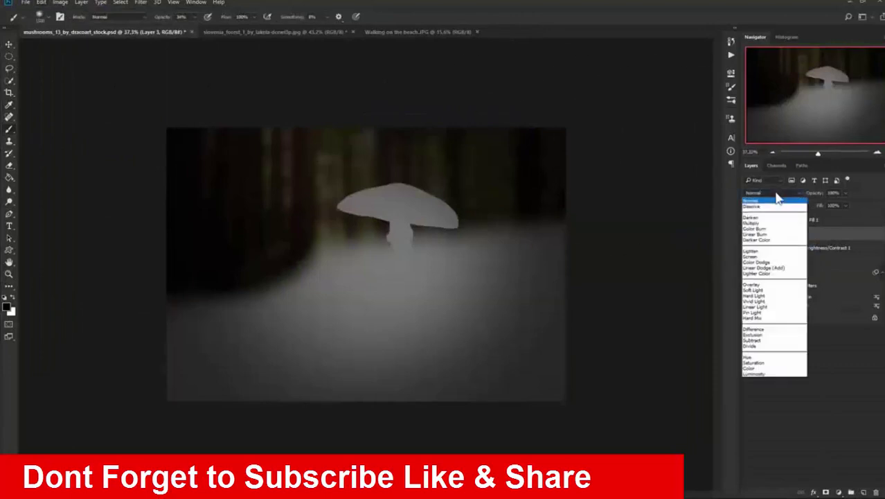
left_click(762, 280)
Dodge the moss around the mushroom base with an enlarged brush, undoing one patch
right_click(10, 199)
left_click(31, 211)
key("ctrl+plus")
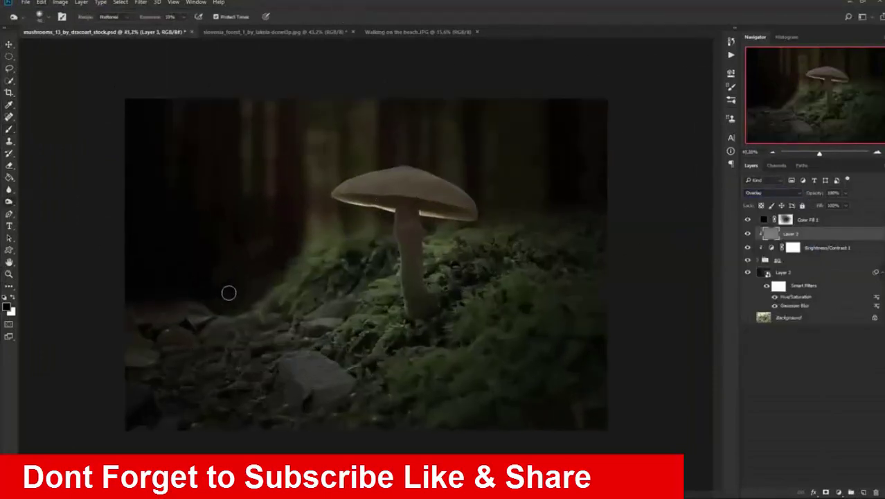
scroll(291, 402, "up", 3)
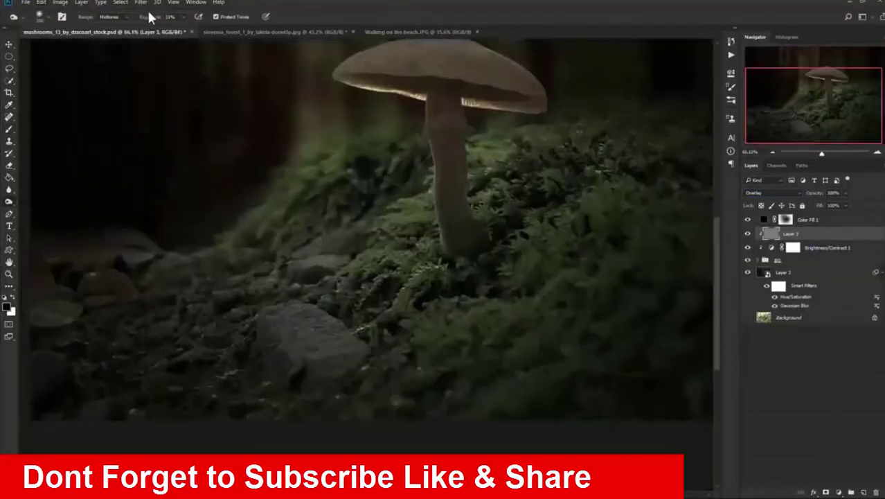
scroll(312, 390, "down", 2)
key("bracketright")
key("bracketright")
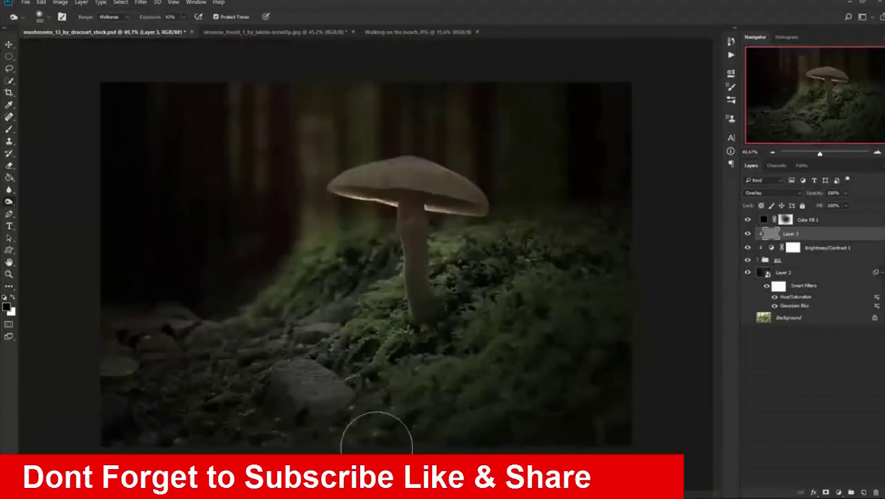
key("bracketright")
key("bracketright")
key("bracketright")
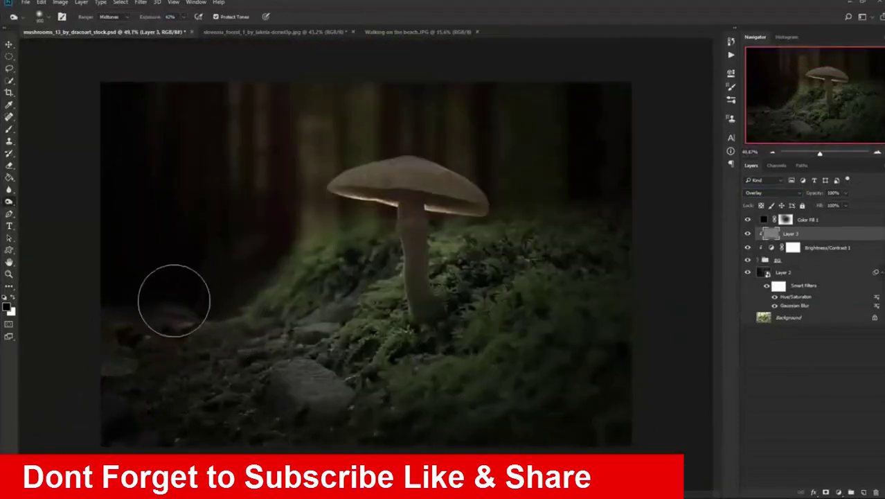
key("ctrl+z")
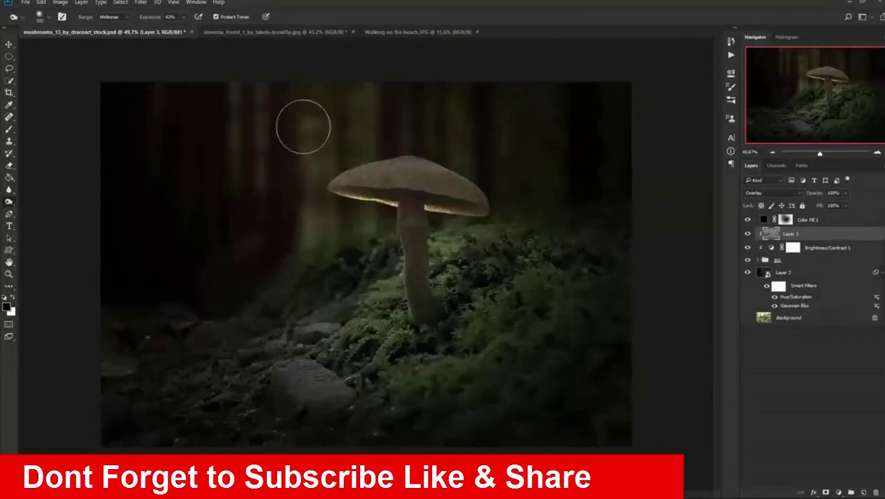
Compare the dodged moss by toggling the dodge and burn layer's visibility
scroll(425, 188, "down", 1)
scroll(523, 225, "up", 1)
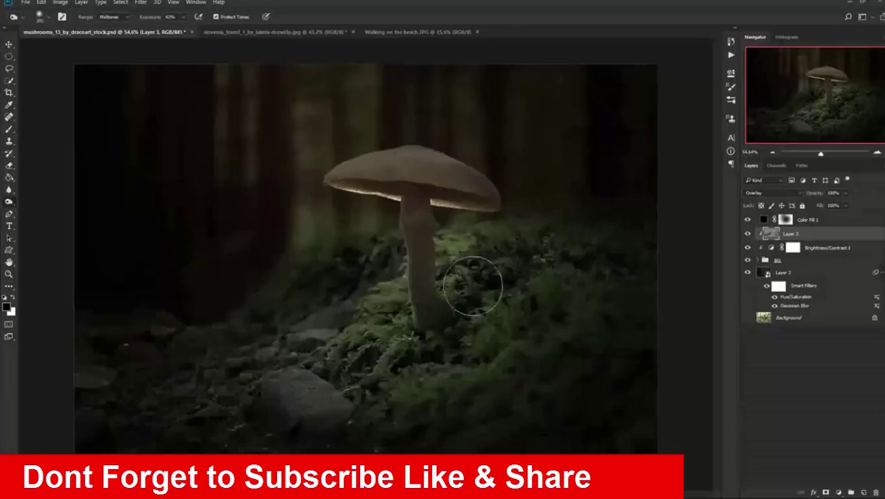
scroll(447, 287, "up", 1)
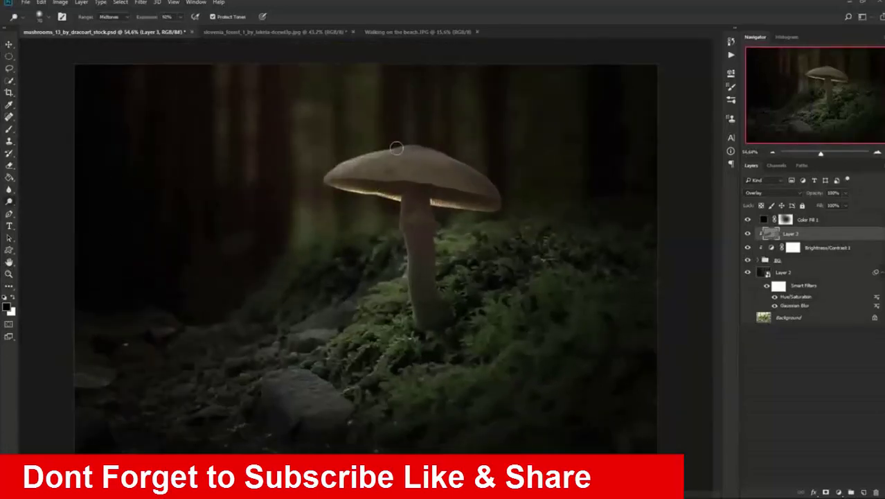
scroll(371, 160, "down", 2)
scroll(441, 151, "up", 2)
scroll(405, 158, "down", 2)
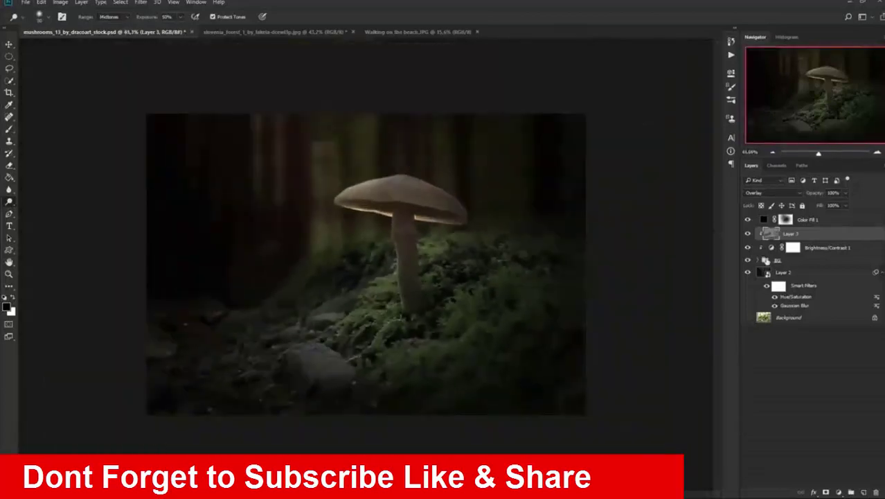
left_click(748, 234)
left_click(747, 233)
scroll(390, 178, "up", 2)
scroll(389, 178, "up", 1)
Dodge the cap's underside, switching the range between Highlights and Midtones
scroll(389, 178, "up", 4)
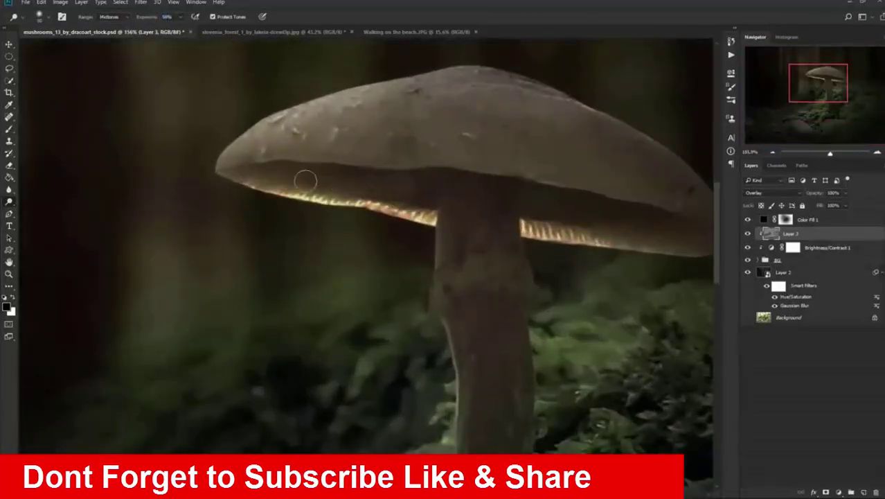
left_click_drag(305, 181, 412, 188)
left_click(107, 35)
left_click_drag(301, 185, 409, 189)
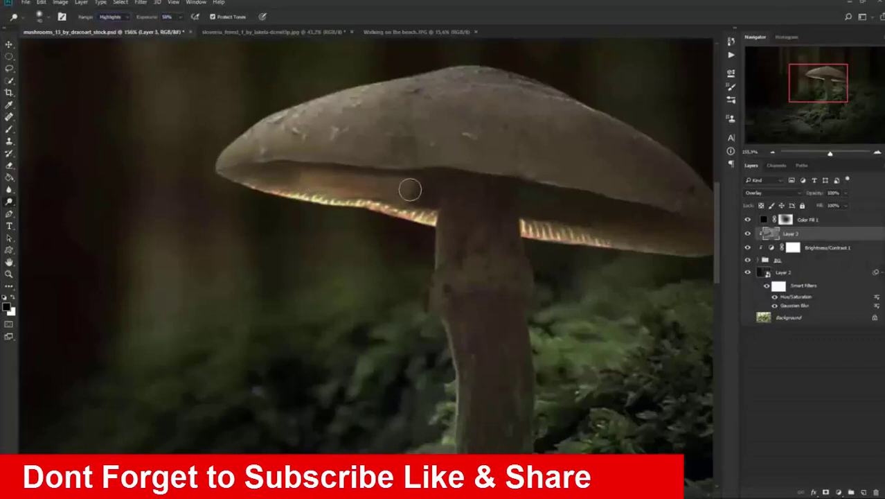
left_click(114, 31)
mouse_move(276, 174)
left_mouse_down()
mouse_move(435, 195)
mouse_move(262, 175)
mouse_move(226, 161)
left_mouse_up()
Dodge the gills along the cap's right and left underside in the Highlights range
mouse_move(533, 205)
left_mouse_down()
mouse_move(470, 198)
mouse_move(620, 223)
left_mouse_up()
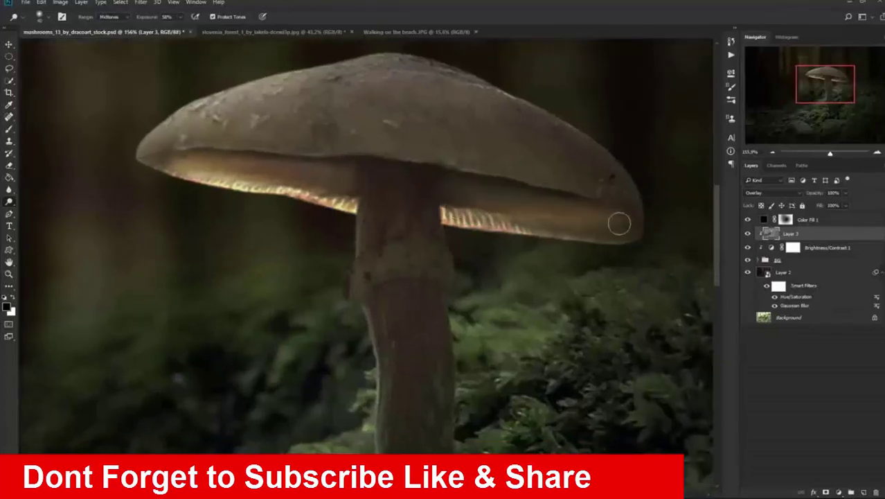
left_click_drag(566, 215, 529, 209)
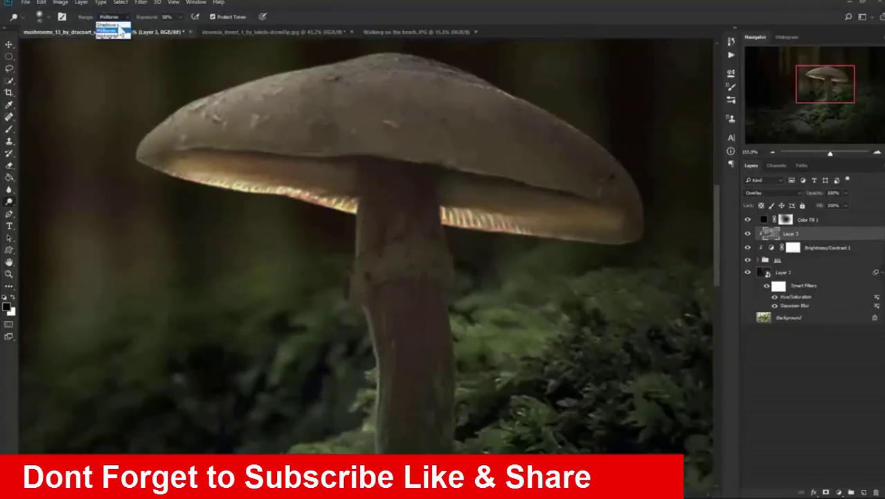
left_click(108, 24)
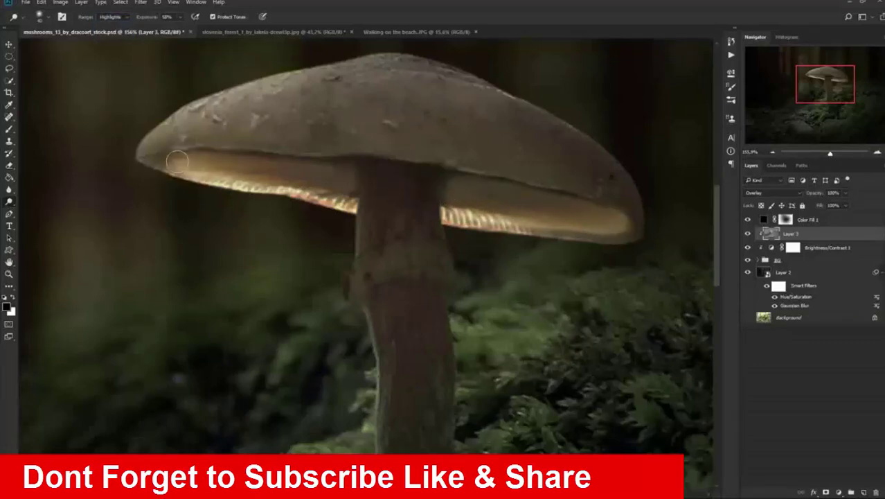
left_click_drag(176, 161, 339, 189)
scroll(283, 164, "down", 3)
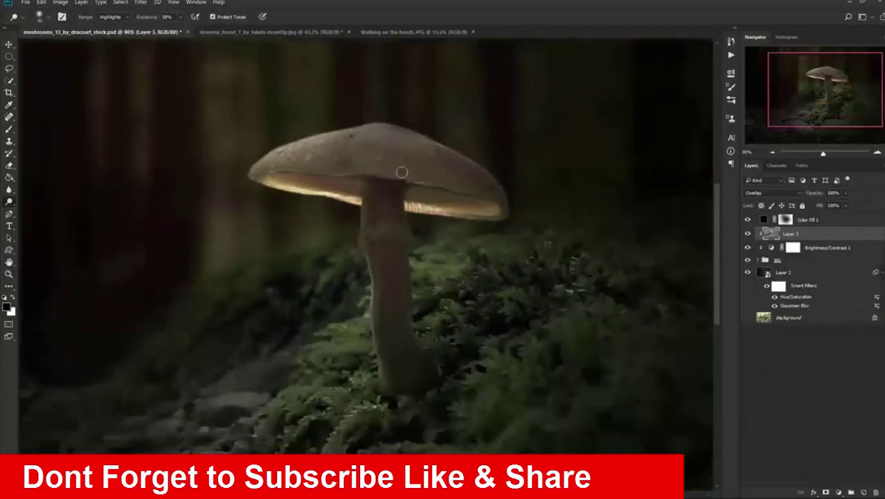
scroll(382, 154, "up", 1)
scroll(382, 153, "up", 2)
scroll(388, 208, "up", 2)
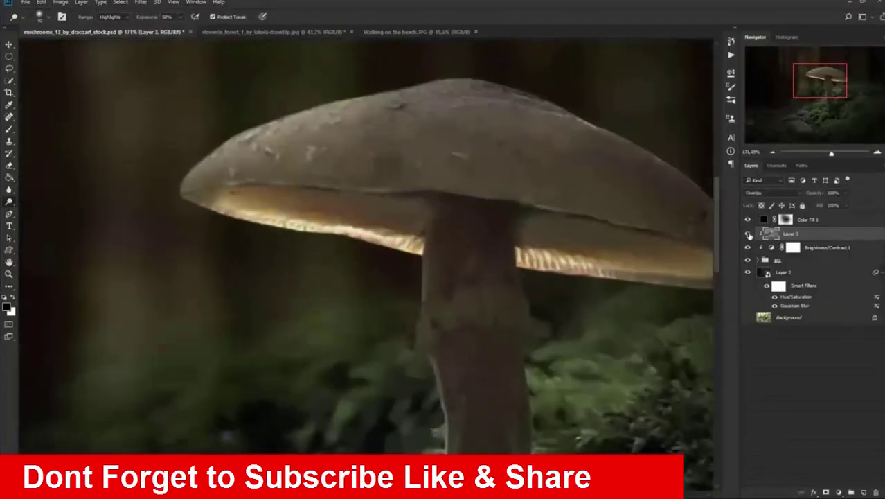
scroll(388, 183, "down", 3)
scroll(381, 180, "up", 3)
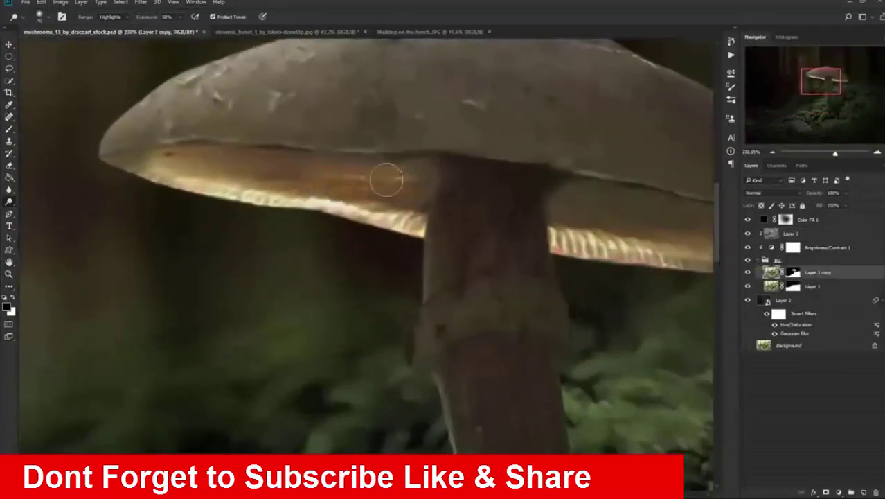
Dodge the gills on the left underside of the cap into a bright orange band at 41% exposure
scroll(332, 136, "down", 1)
mouse_move(405, 185)
left_mouse_down()
mouse_move(312, 180)
mouse_move(423, 173)
mouse_move(220, 171)
left_mouse_up()
left_click_drag(342, 183, 409, 181)
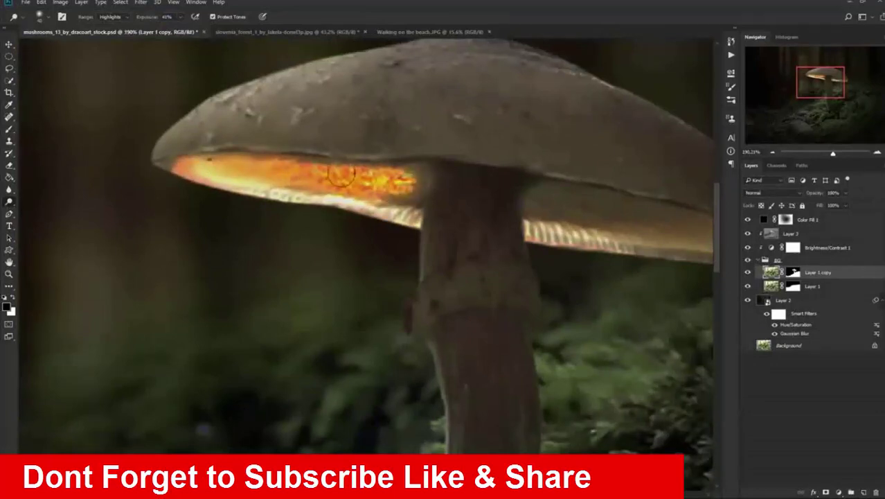
Dodge the right underside of the cap orange and inspect the glow on both sides
key("ctrl+0")
scroll(370, 195, "up", 3)
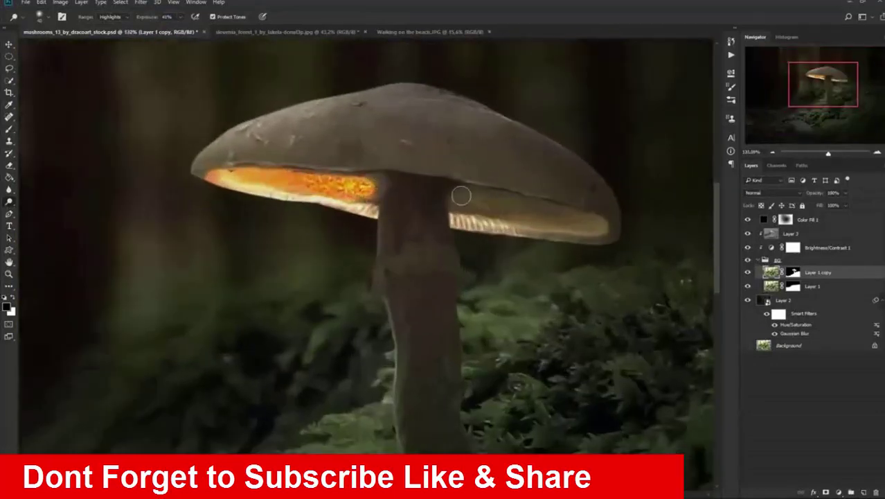
mouse_move(462, 196)
left_mouse_down()
mouse_move(588, 225)
mouse_move(468, 201)
left_mouse_up()
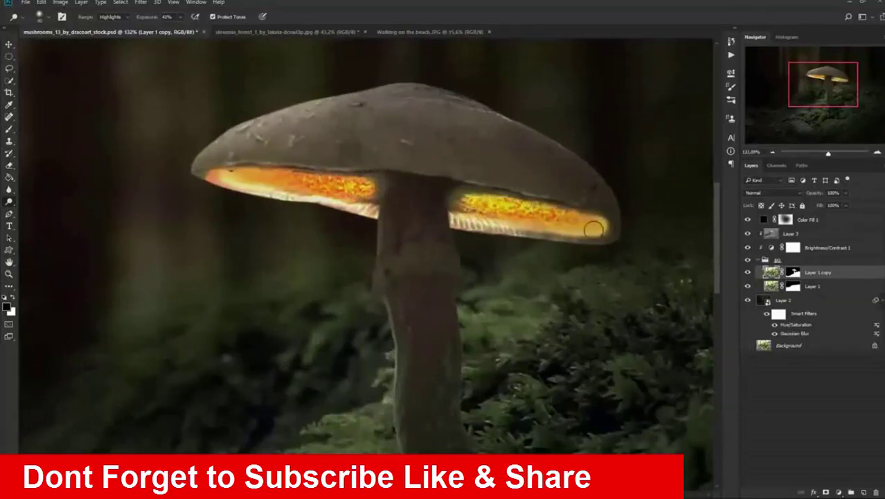
scroll(467, 203, "down", 5)
scroll(397, 187, "up", 3)
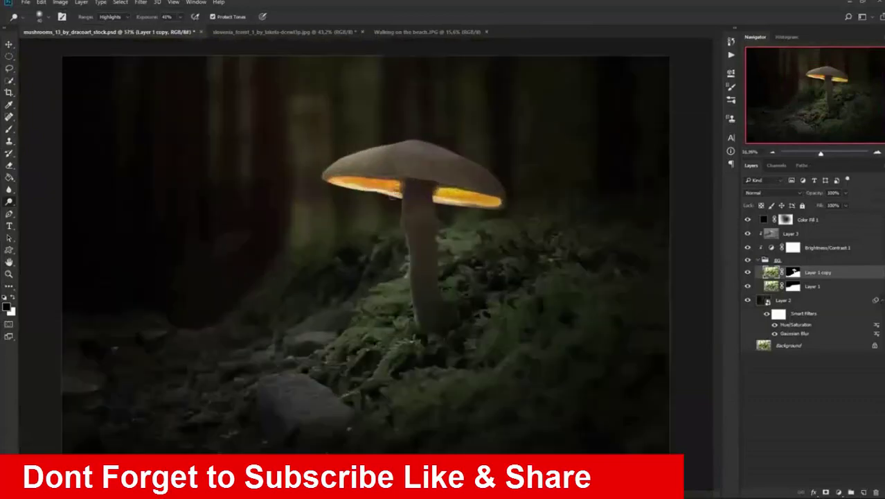
scroll(396, 190, "down", 2)
scroll(459, 199, "down", 1)
scroll(429, 188, "up", 4)
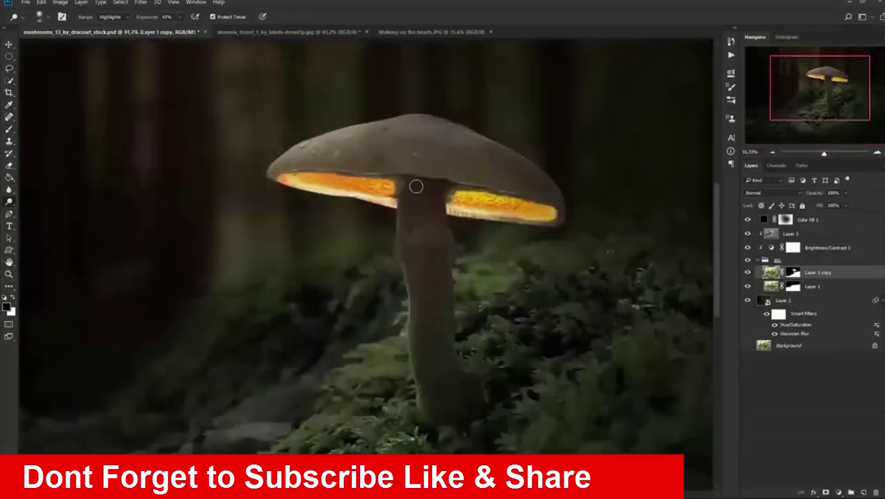
scroll(468, 196, "up", 1)
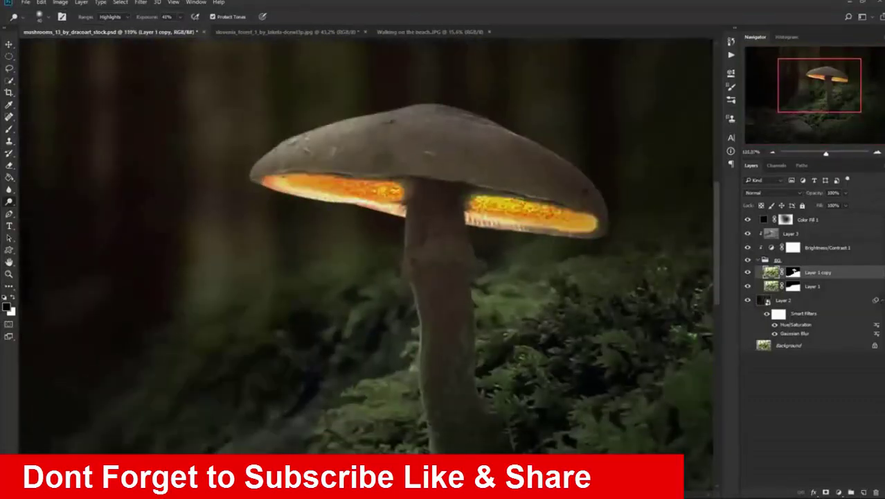
scroll(438, 204, "down", 3)
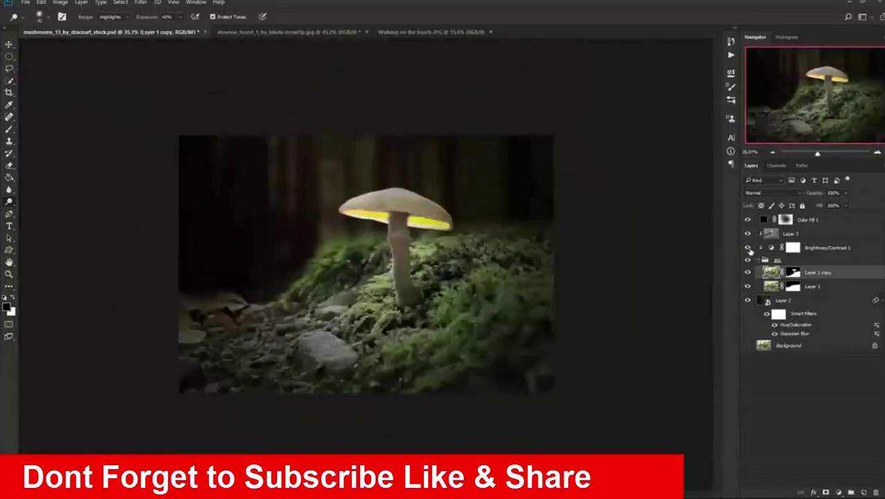
scroll(406, 175, "down", 1)
scroll(407, 175, "up", 1)
Add a Brightness/Contrast adjustment layer on top with raised brightness
scroll(407, 175, "up", 1)
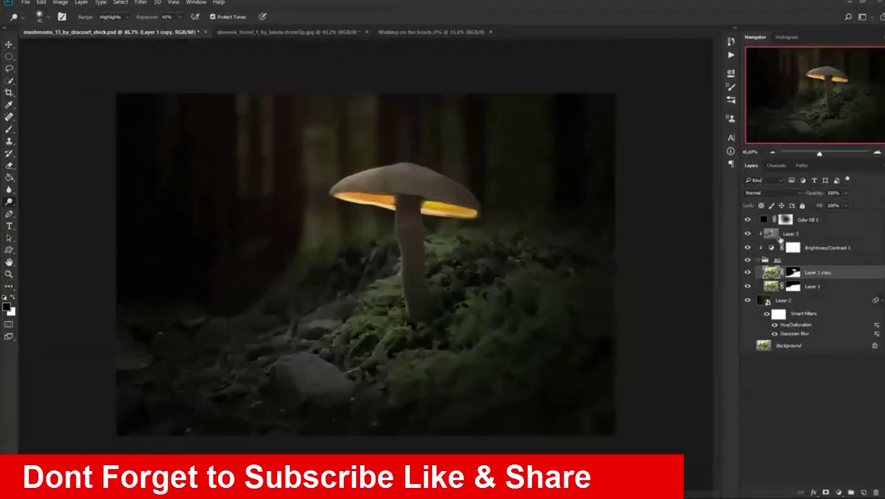
left_click(807, 219)
left_click(839, 492)
left_click(818, 322)
mouse_move(648, 123)
left_mouse_down()
mouse_move(675, 124)
mouse_move(676, 131)
left_mouse_up()
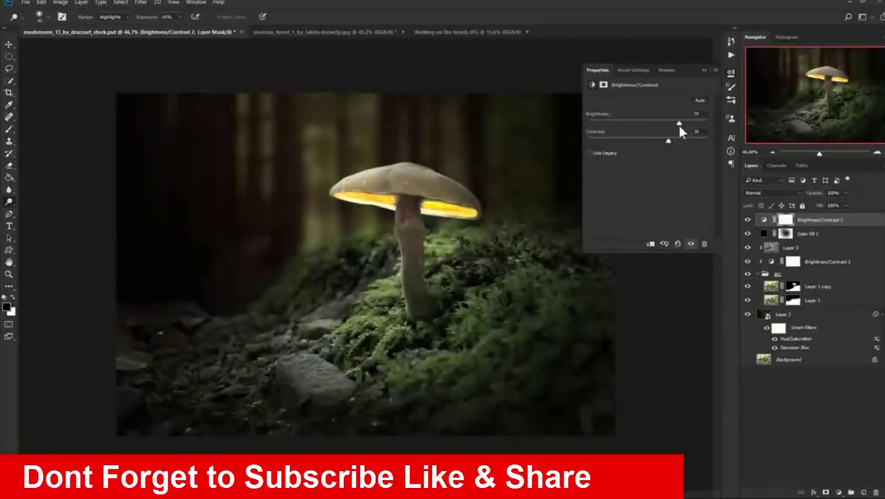
left_click(747, 219)
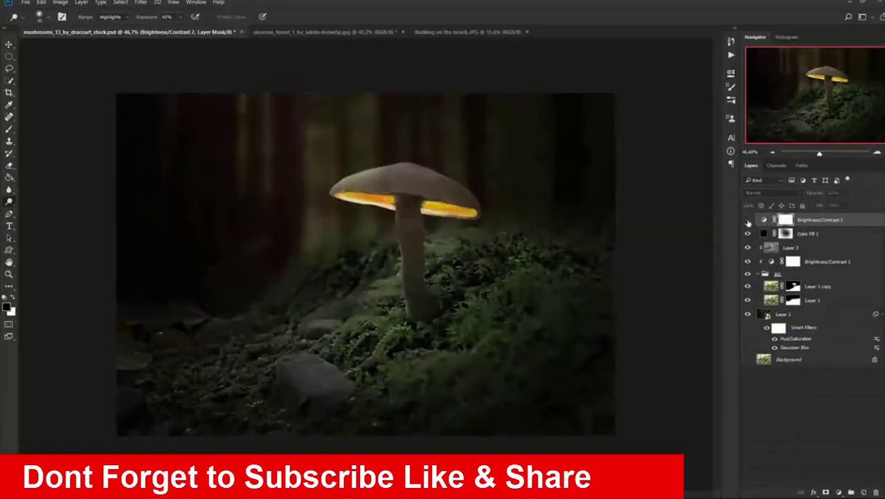
left_click(747, 220)
Mask the brightening out of the darker outer edges with a full-opacity black brush
left_click(10, 129)
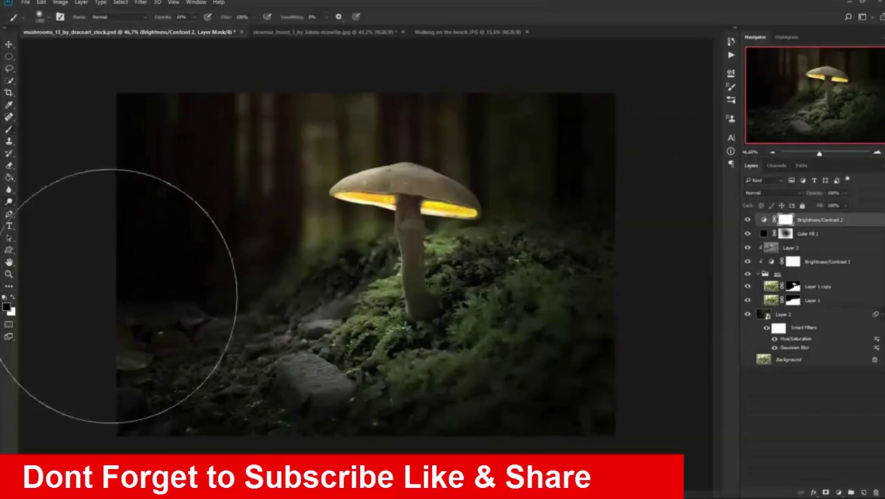
key("bracketleft")
key("bracketleft")
key("bracketleft")
key("bracketleft")
key("bracketleft")
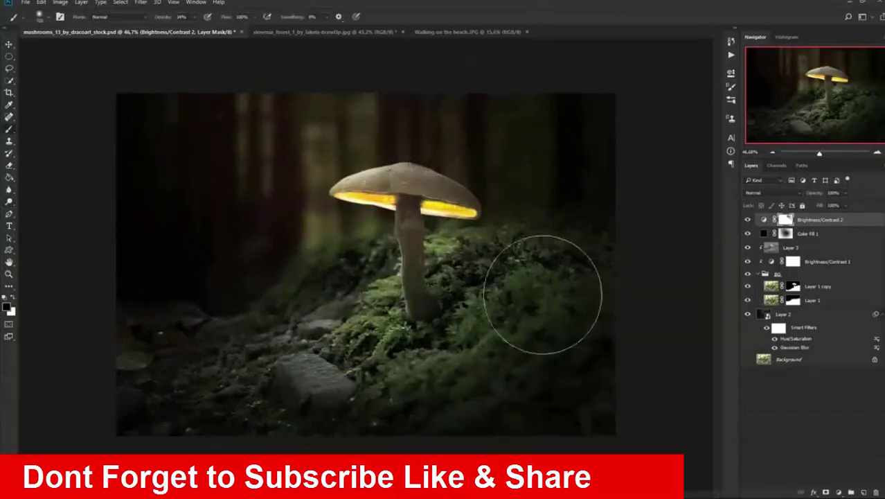
left_click_drag(557, 291, 422, 395)
key("0")
mouse_move(246, 347)
left_mouse_down()
mouse_move(341, 415)
mouse_move(616, 332)
mouse_move(311, 251)
mouse_move(358, 102)
left_mouse_up()
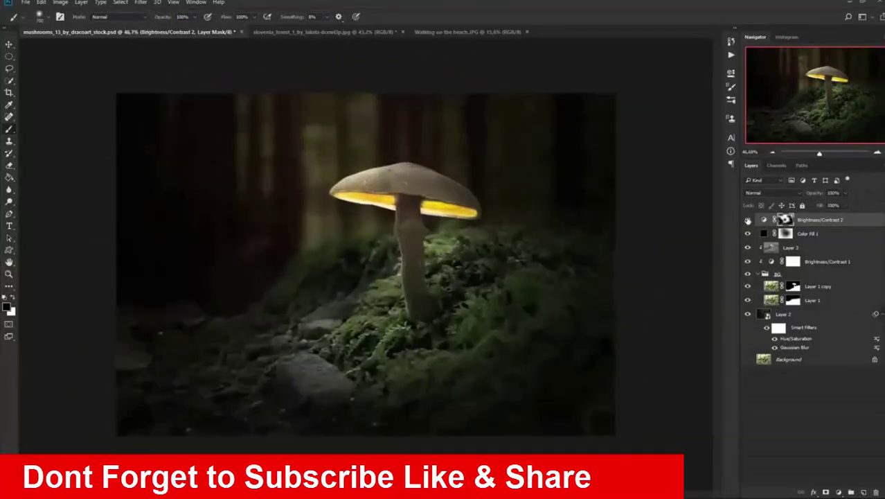
key("ctrl+2")
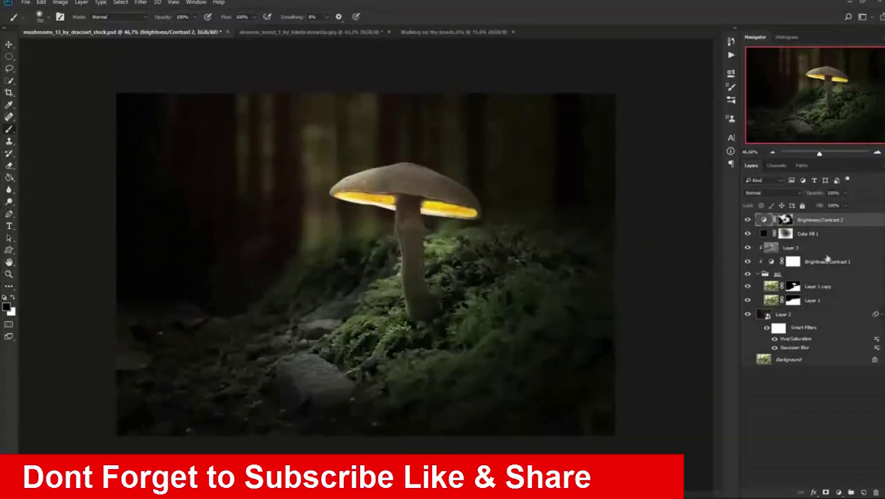
Add a new empty layer and set the foreground colour to a warm orange-yellow
left_click(862, 493)
left_click(7, 307)
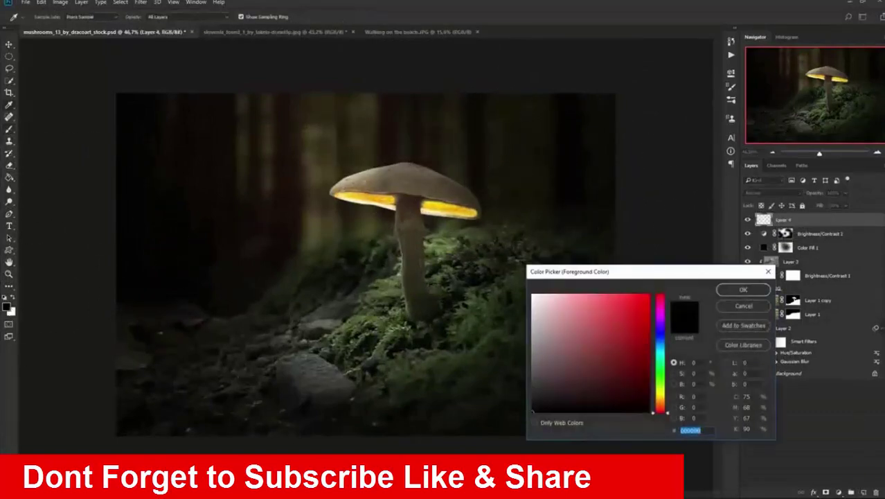
left_click_drag(610, 277, 536, 195)
left_click_drag(587, 335, 588, 330)
left_click(568, 224)
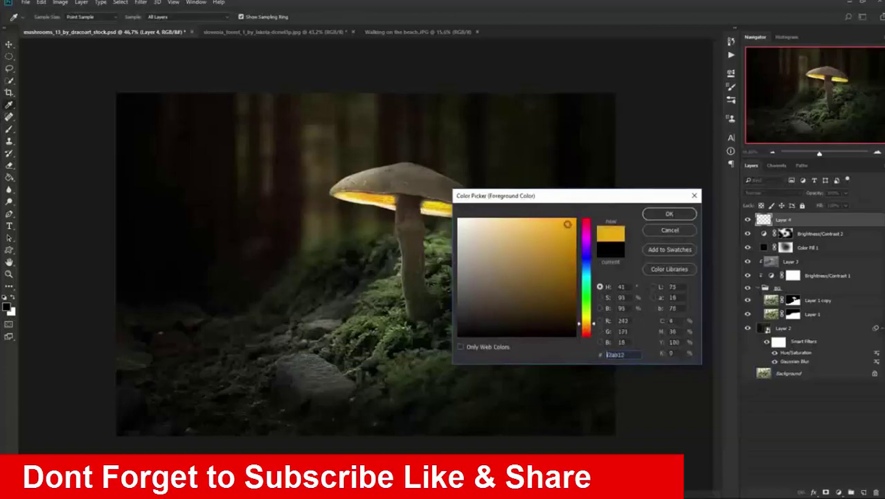
left_click(669, 213)
Brush an orange glow over the moss around the stem and blend it as Overlay
key("b")
left_click(380, 337)
key("ctrl+z")
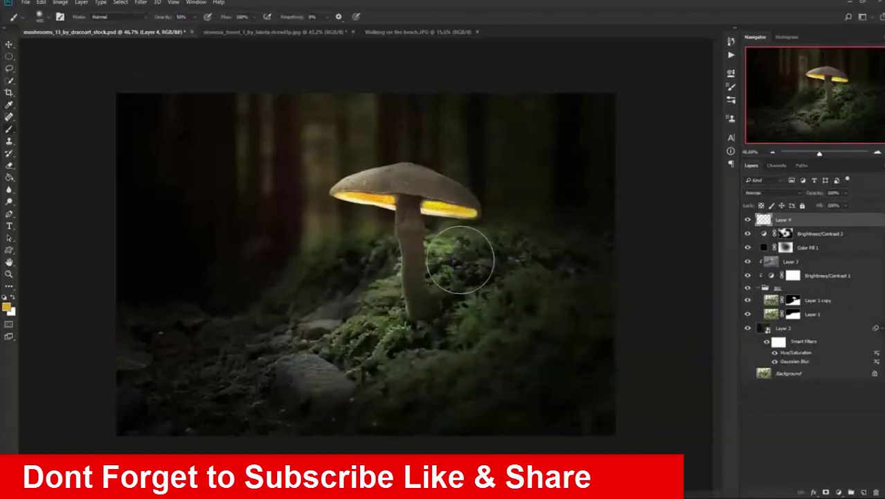
mouse_move(454, 243)
left_mouse_down()
mouse_move(365, 334)
mouse_move(339, 325)
left_mouse_up()
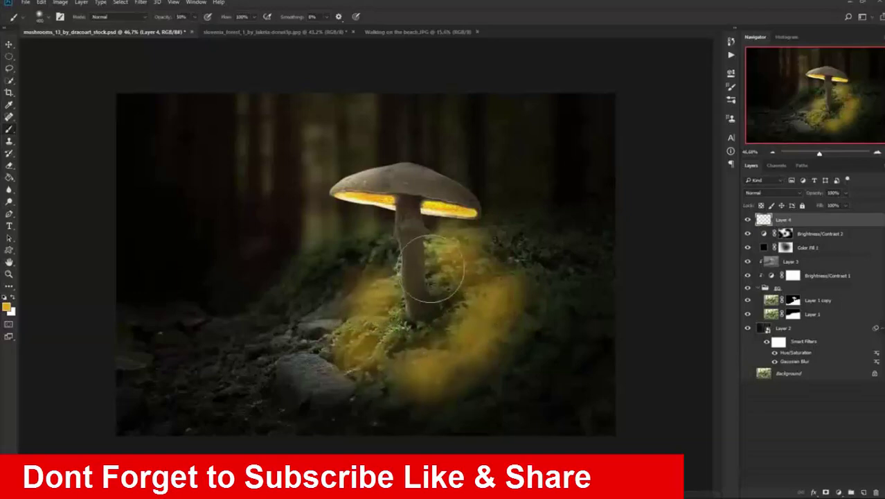
left_click(769, 192)
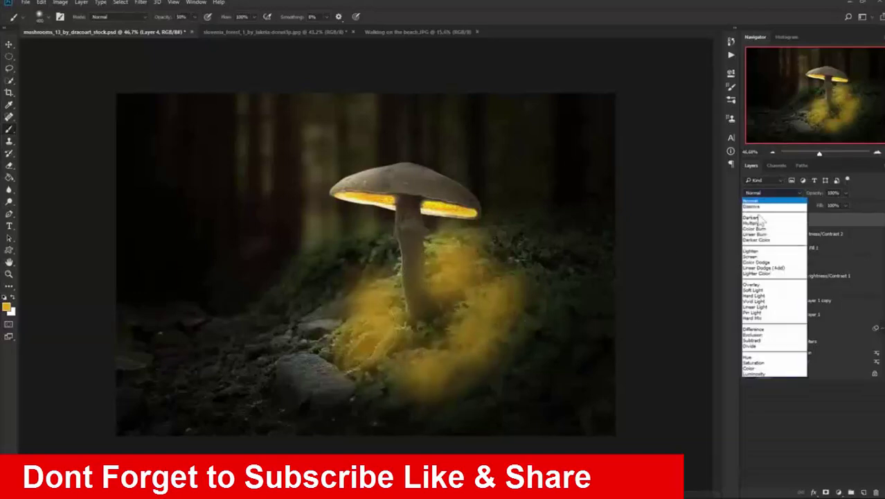
left_click(776, 286)
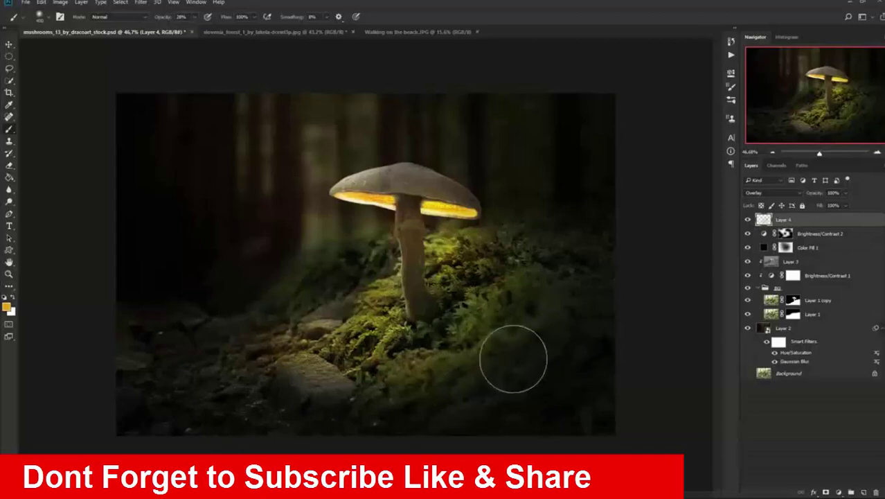
Add another empty layer set to Soft Light blending, with a larger brush
key("ctrl+minus")
key("ctrl+minus")
key("ctrl+minus")
key("ctrl+plus")
key("ctrl+plus")
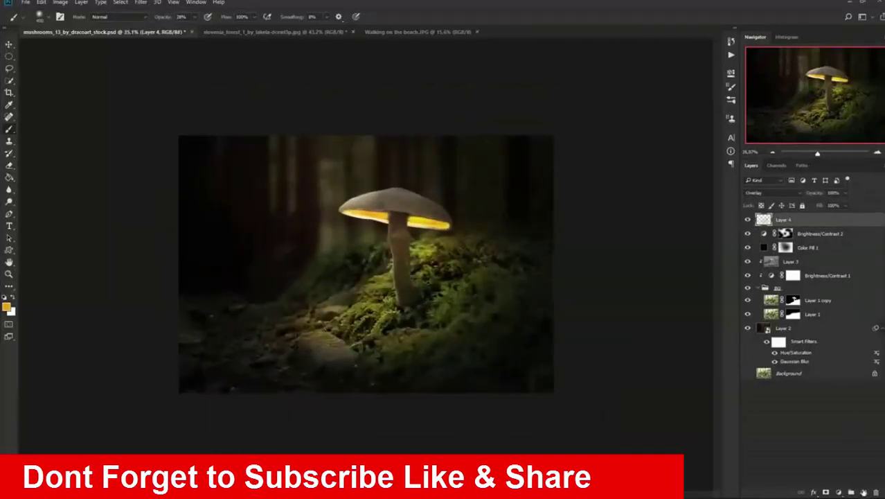
scroll(488, 260, "up", 1)
left_click(863, 492)
left_click(772, 192)
left_click(769, 297)
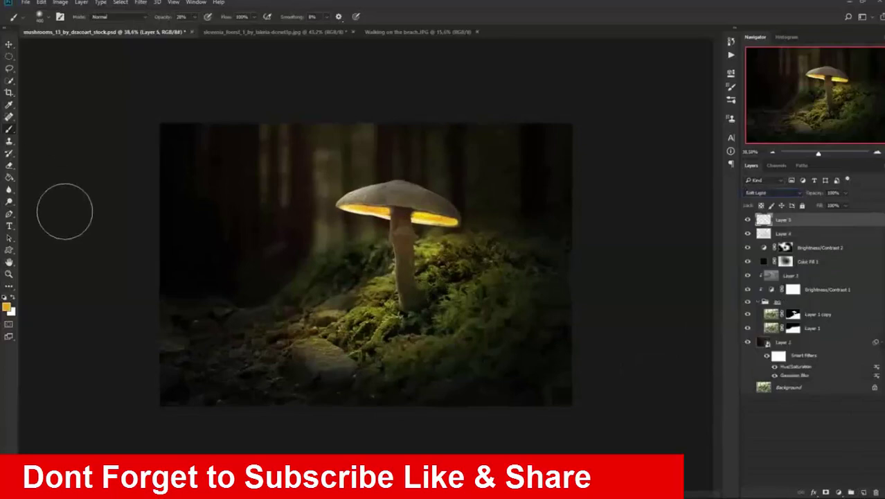
key("bracketright")
key("bracketright")
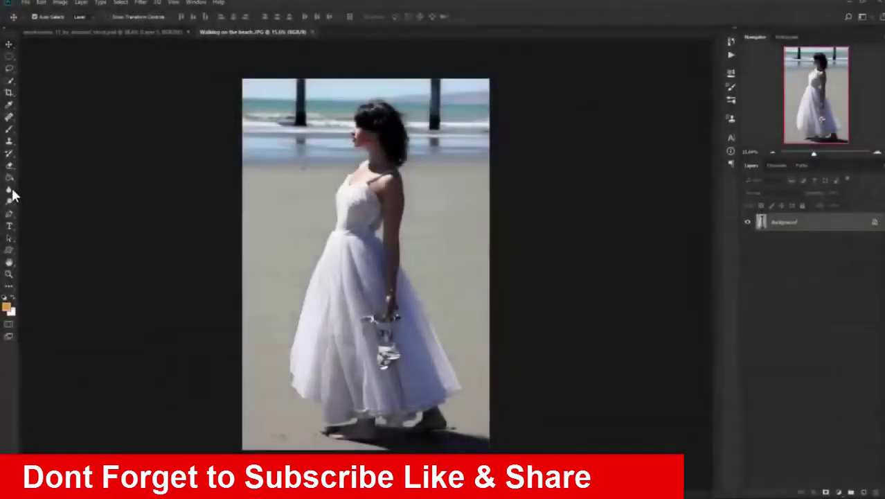
Trace the woman with the Pen tool, make a selection and add a layer mask
left_click(9, 214)
scroll(377, 109, "up", 4)
scroll(377, 110, "up", 4)
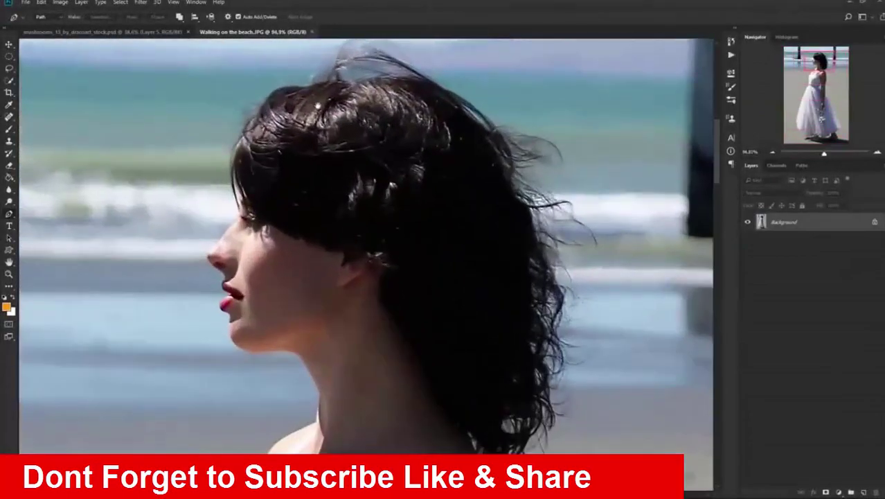
scroll(377, 110, "up", 2)
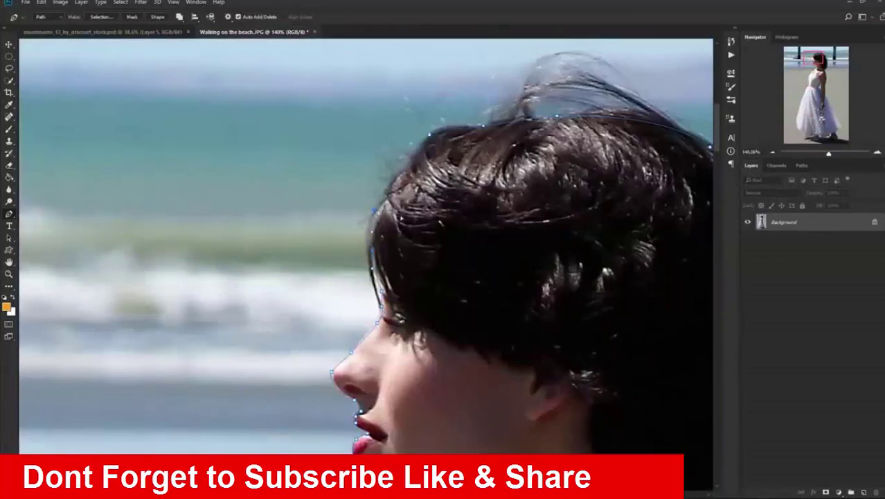
key("ctrl+0")
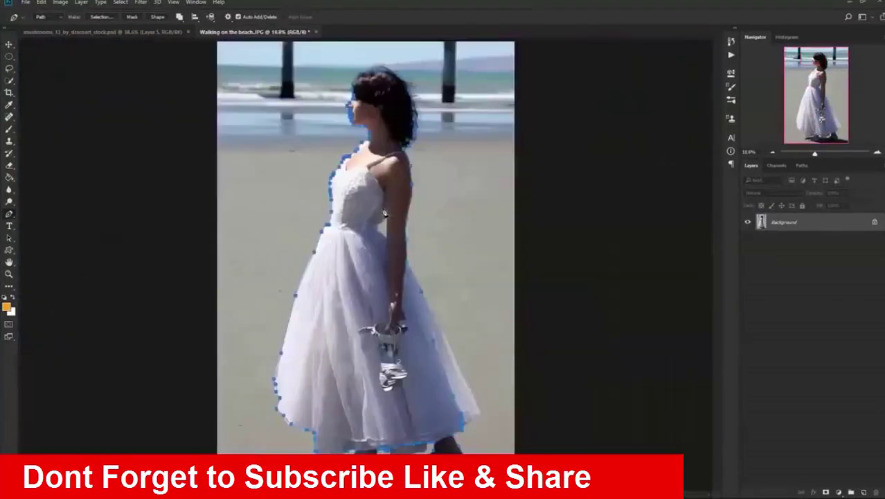
right_click(377, 168)
left_click(416, 228)
left_click(498, 140)
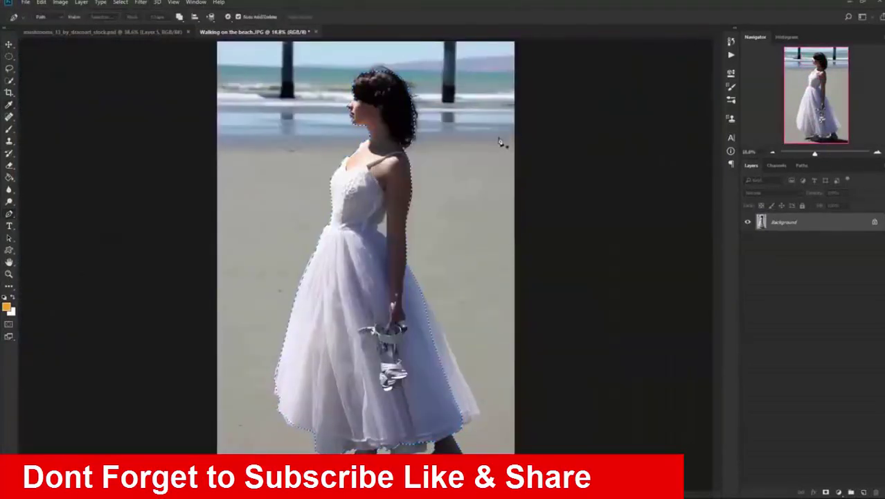
left_click(826, 492)
Mask out the beach gap between her bodice and arm with the Polygonal Lasso
key("ctrl+plus")
key("ctrl+plus")
key("ctrl+plus")
key("ctrl+plus")
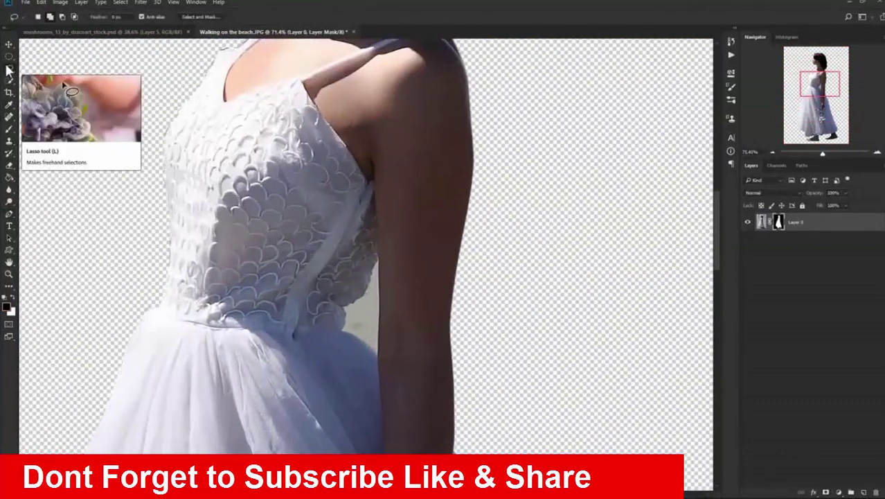
right_click(9, 67)
left_click(48, 74)
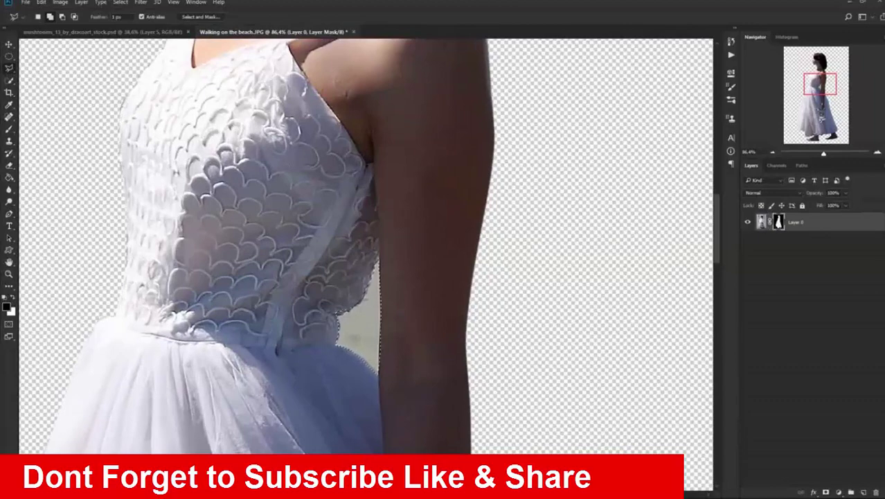
key("Delete")
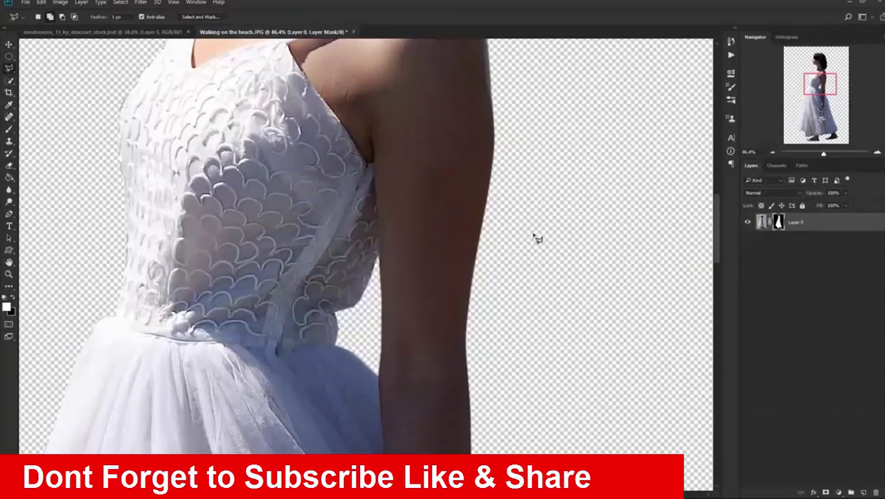
key("ctrl+0")
Move the cut-out woman into the mushroom scene and scale her down to fit
key("v")
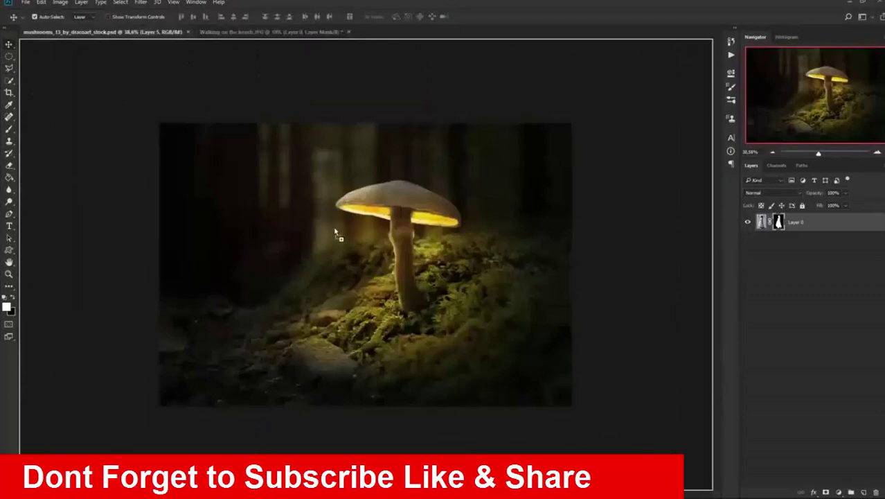
left_click_drag(374, 263, 339, 229)
key("ctrl+t")
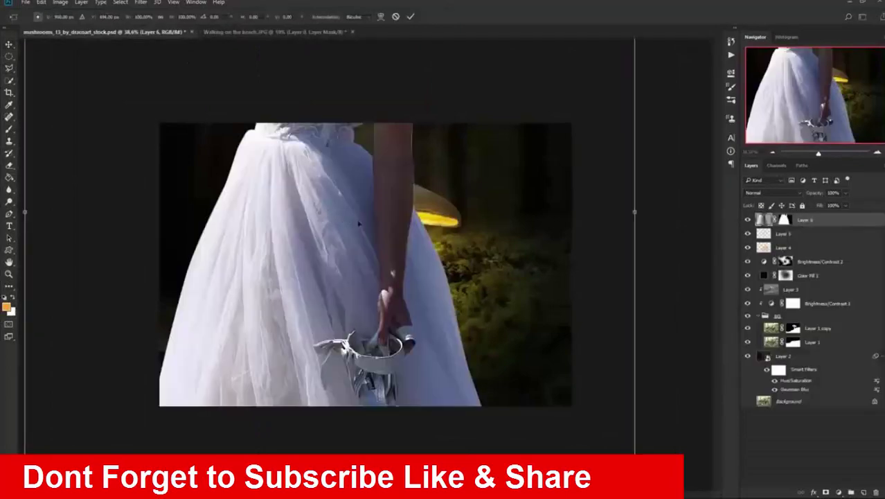
key("ctrl+minus")
key("ctrl+minus")
key("ctrl+minus")
left_click_drag(467, 411, 438, 370)
key("ctrl+plus")
Flip the woman horizontally to face the mushroom and enlarge her beside it
right_click(350, 237)
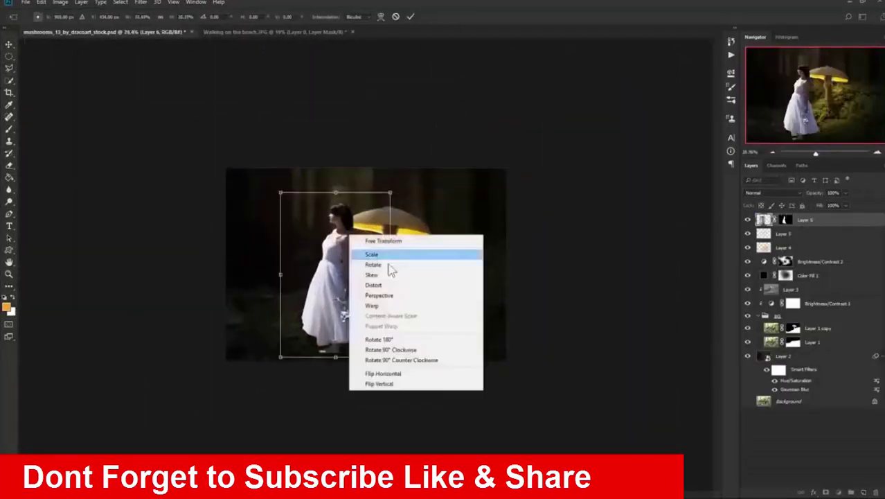
left_click(383, 374)
scroll(347, 262, "up", 5)
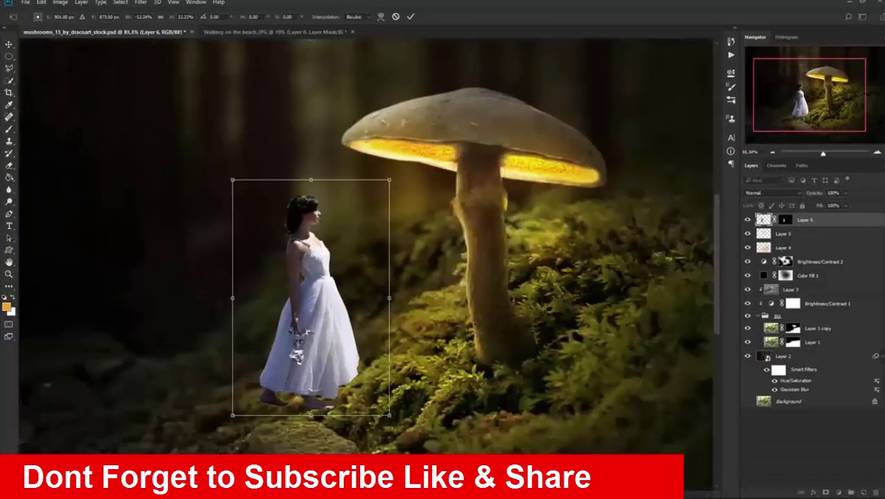
mouse_move(355, 415)
left_mouse_down()
mouse_move(391, 415)
mouse_move(424, 445)
left_mouse_up()
key("Return")
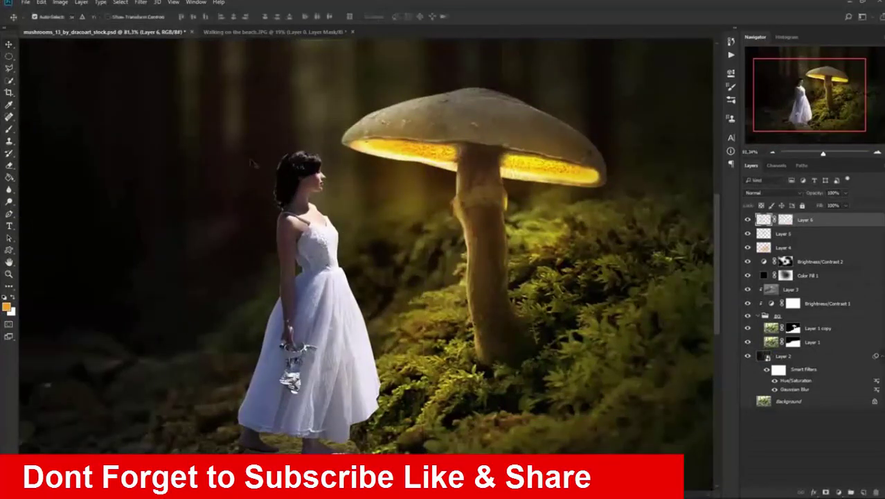
Open Select and Mask on the woman layer's mask
scroll(268, 226, "up", 3)
left_click(786, 221)
right_click(786, 220)
left_click(811, 299)
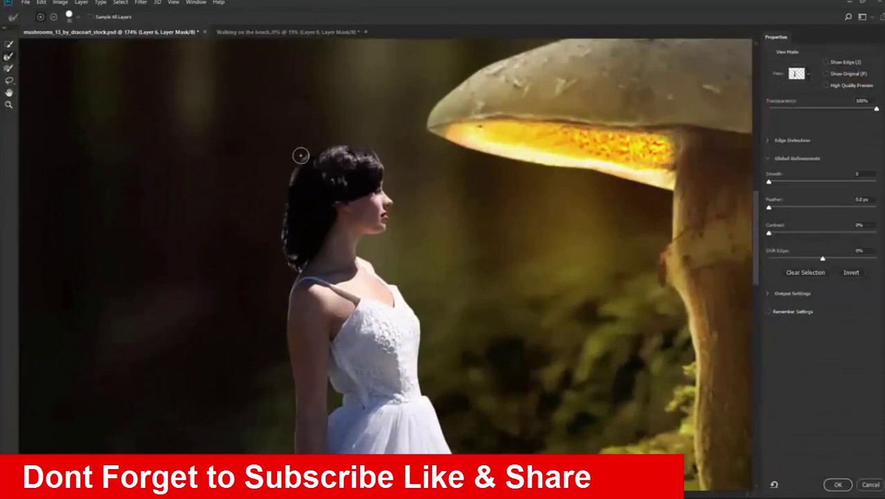
Recover the hair strands with the Refine Edge Brush and apply a 2 px edge detection radius
left_click_drag(300, 155, 286, 253)
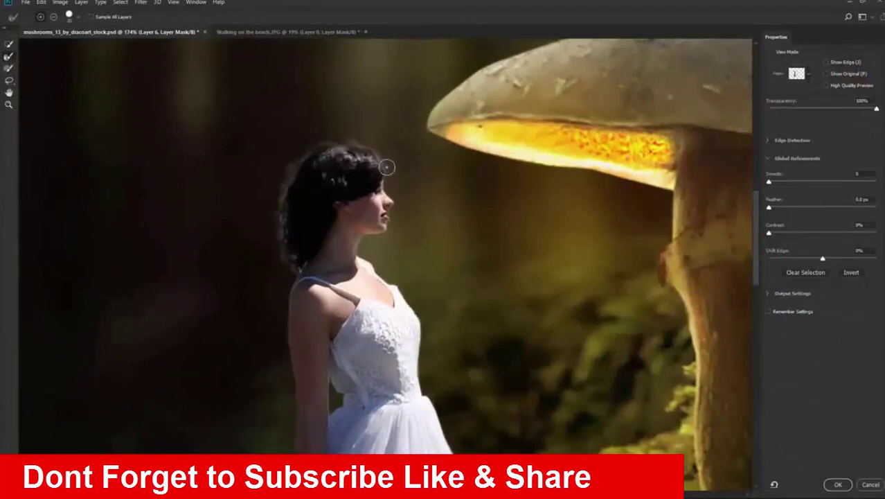
left_click(767, 141)
left_click(769, 223)
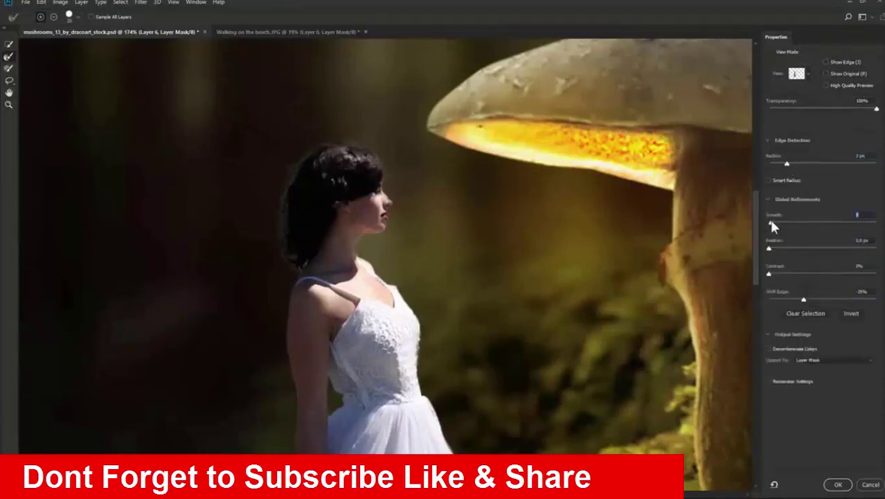
type("2")
left_click(840, 485)
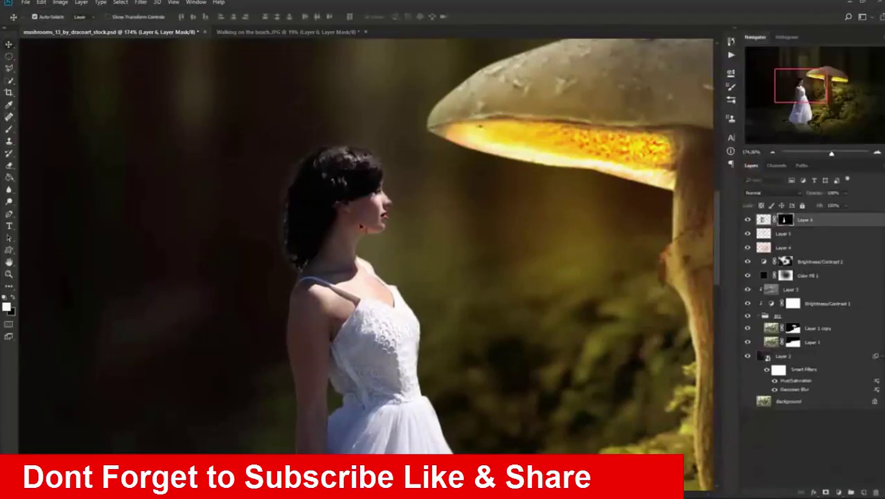
Scale the woman down to about 60% and move her lower and left onto the moss
key("b")
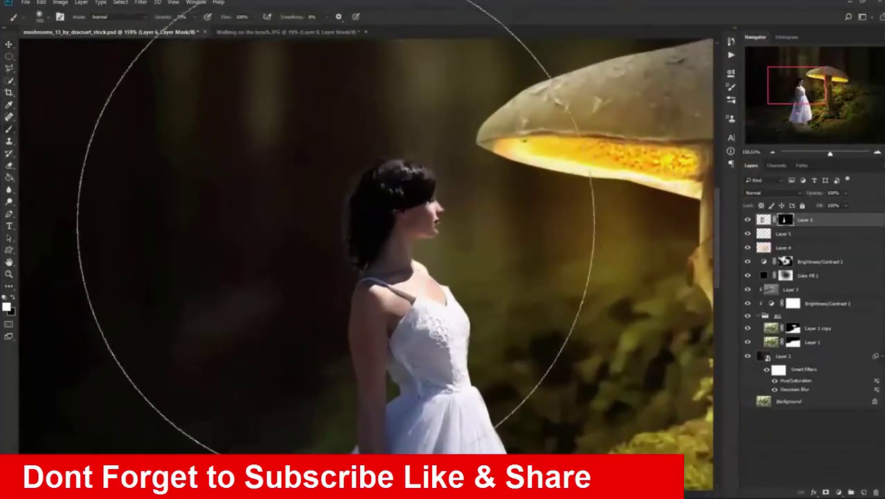
key("bracketleft")
key("bracketleft")
key("bracketleft")
scroll(339, 187, "up", 2)
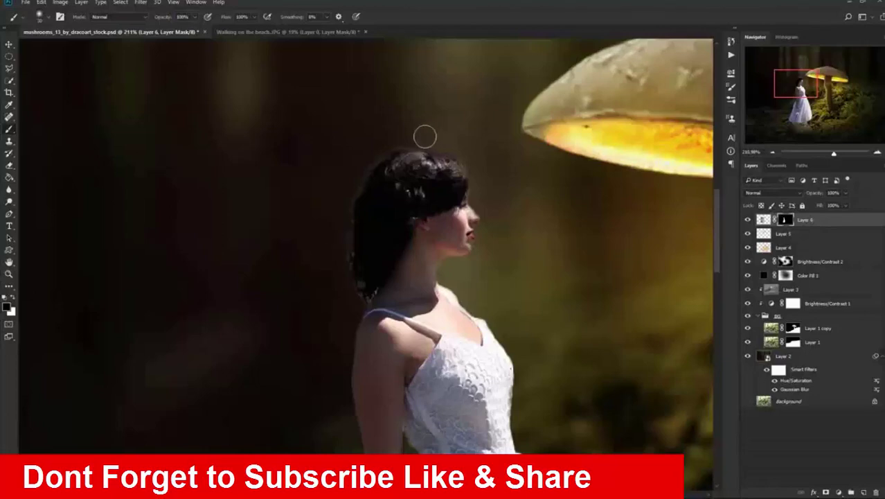
scroll(478, 217, "down", 5)
scroll(353, 212, "down", 1)
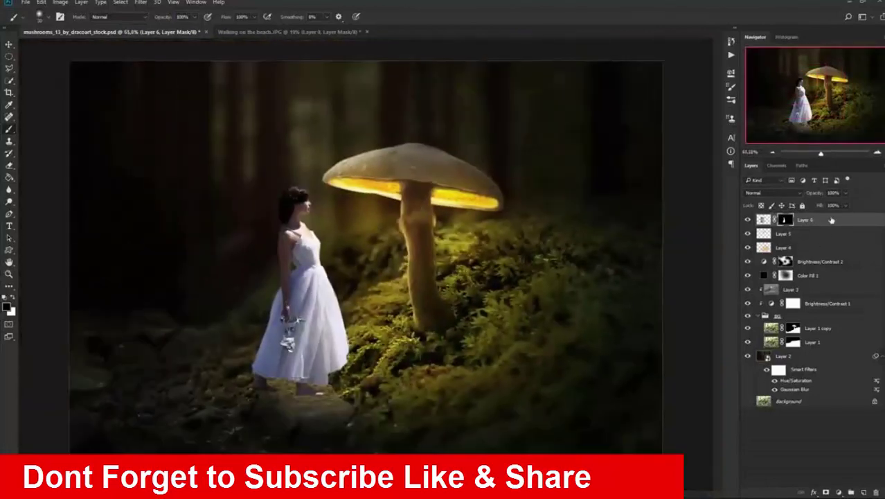
key("ctrl+t")
left_click_drag(379, 170, 351, 205)
left_click_drag(331, 238, 325, 277)
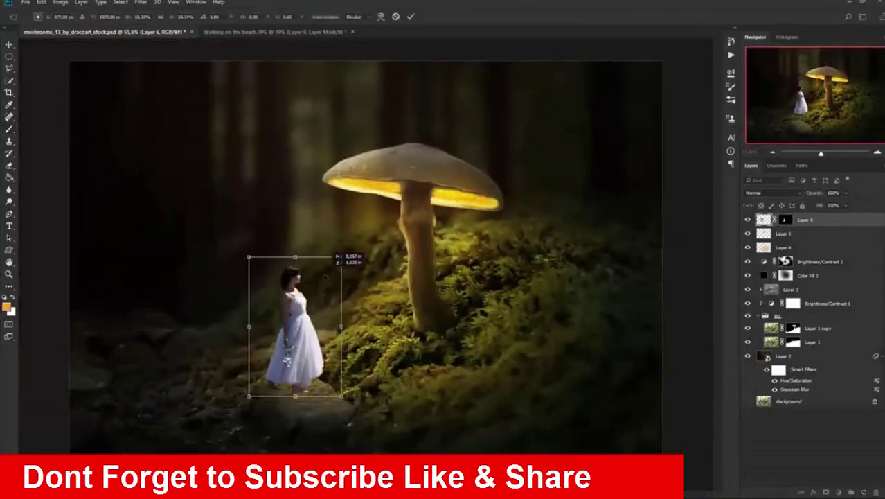
scroll(368, 255, "down", 2)
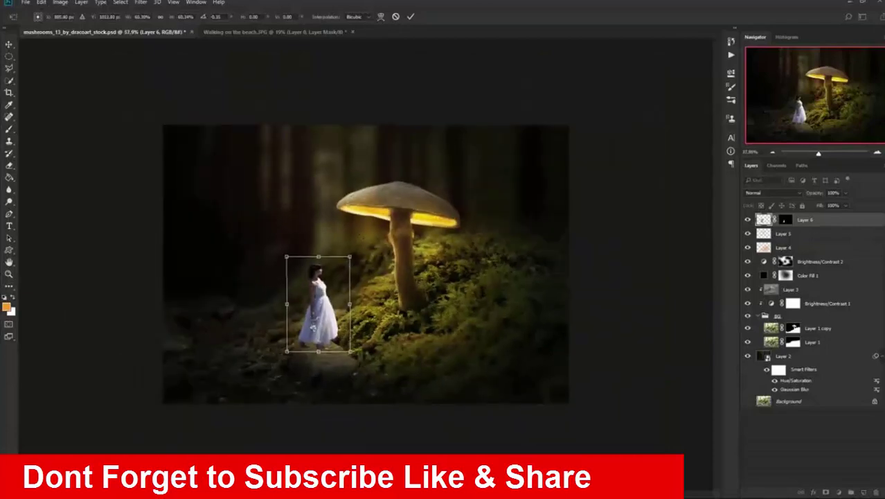
key("Return")
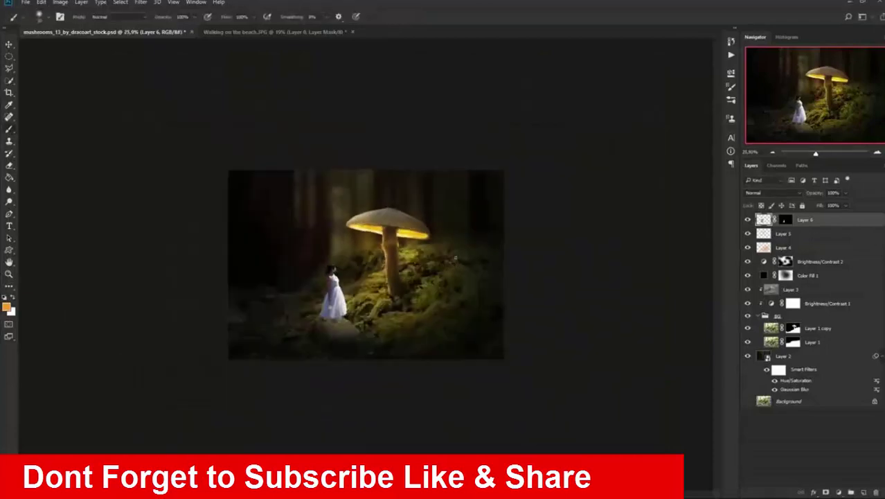
scroll(363, 261, "up", 1)
scroll(363, 261, "up", 1)
Add a Curves layer clipped to the woman and lower its top point to darken her
key("b")
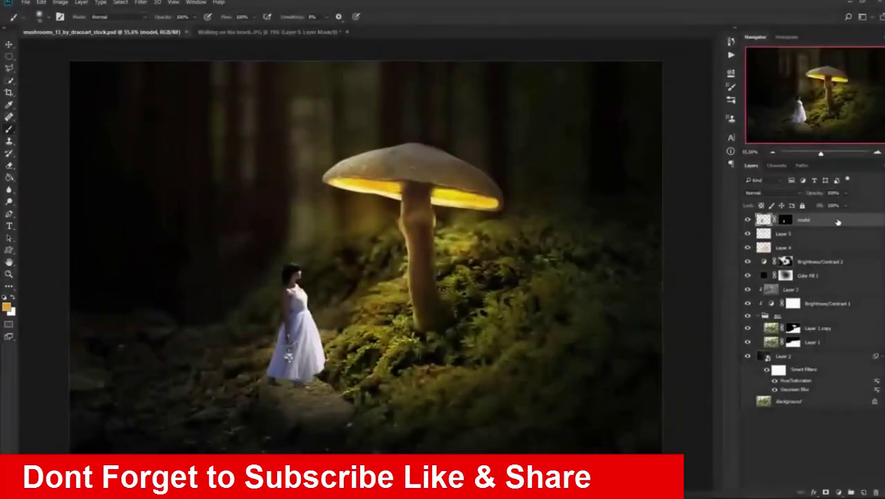
left_click(839, 491)
left_click(804, 345)
left_click(650, 244)
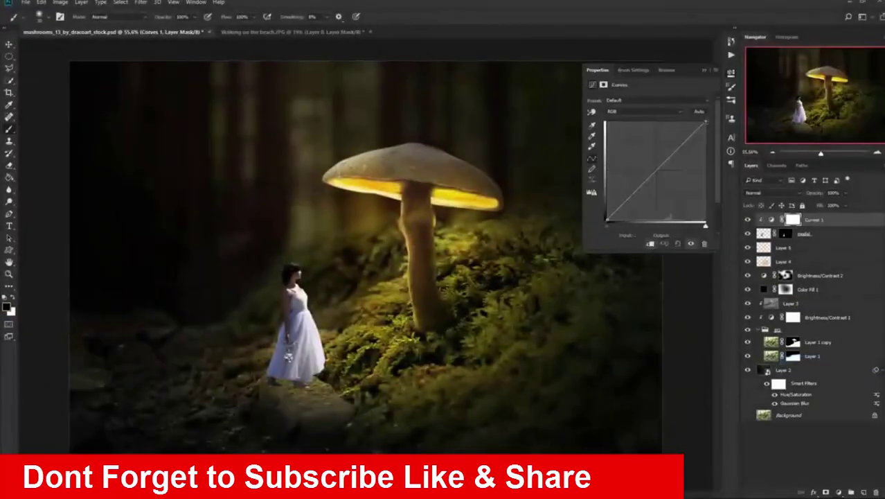
left_click_drag(705, 124, 705, 153)
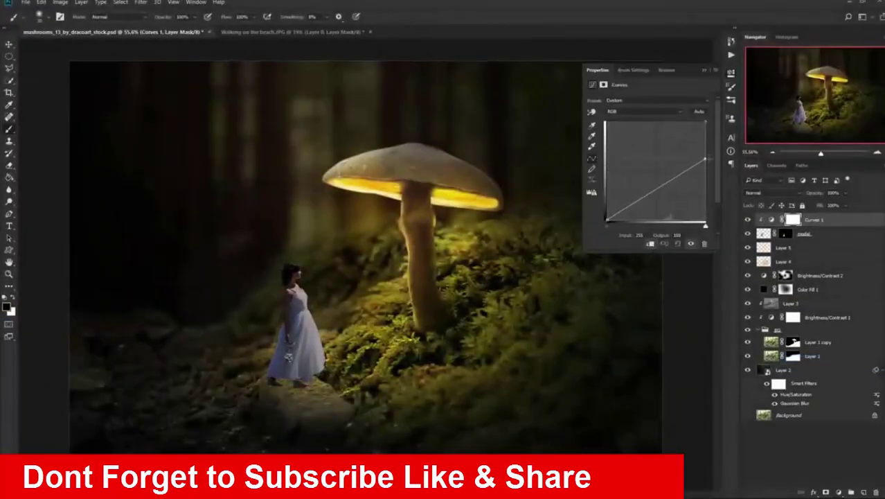
left_click_drag(705, 163, 705, 169)
left_click(781, 208)
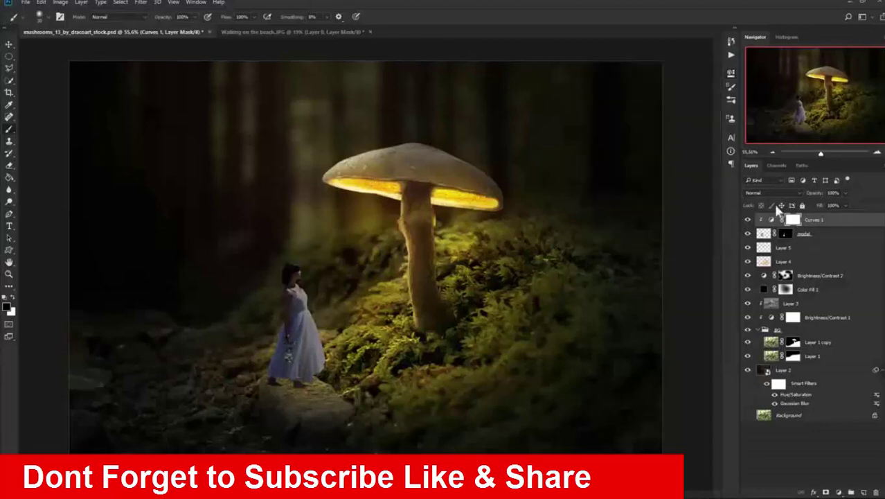
Paint the Curves mask at 34% opacity to brighten her mushroom-facing dress side
scroll(253, 304, "up", 4, "alt")
scroll(249, 302, "up", 2, "alt")
scroll(244, 293, "up", 2, "alt")
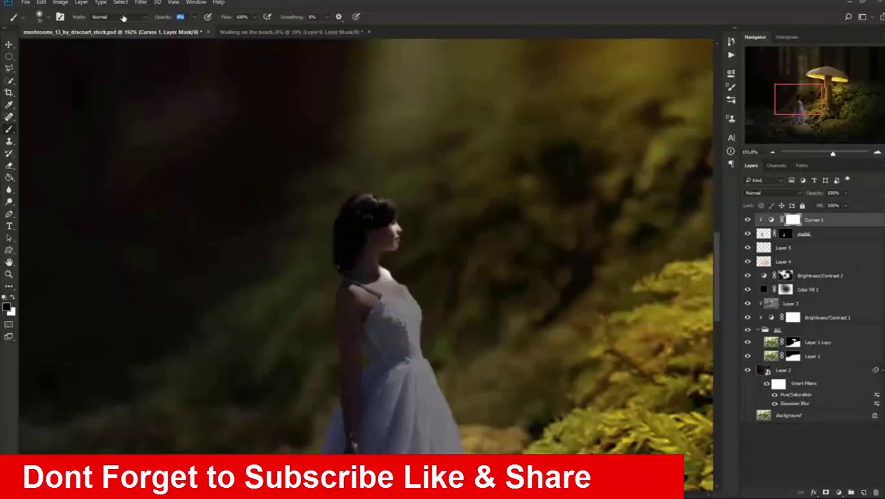
type("34")
scroll(411, 287, "down", 2, "alt")
scroll(413, 277, "down", 1, "alt")
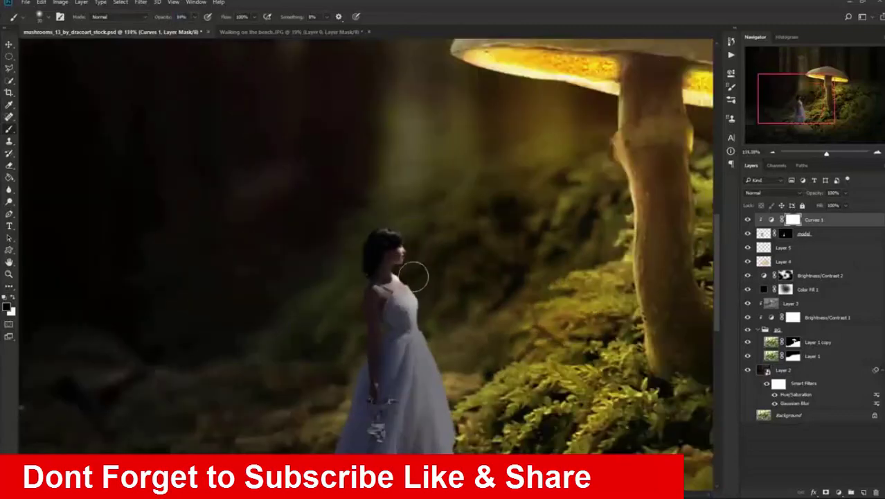
left_click_drag(430, 346, 454, 422)
scroll(459, 289, "down", 2, "alt")
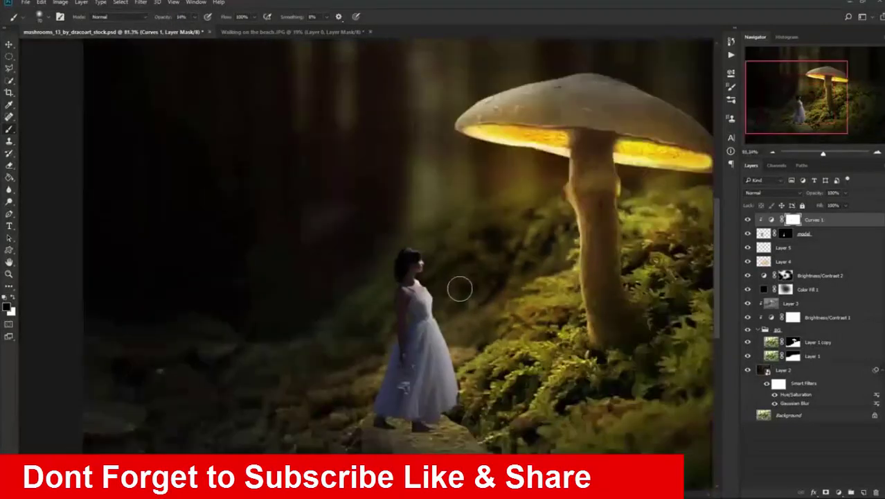
scroll(325, 284, "down", 1, "alt")
scroll(325, 285, "up", 1, "alt")
left_click_drag(317, 380, 288, 422)
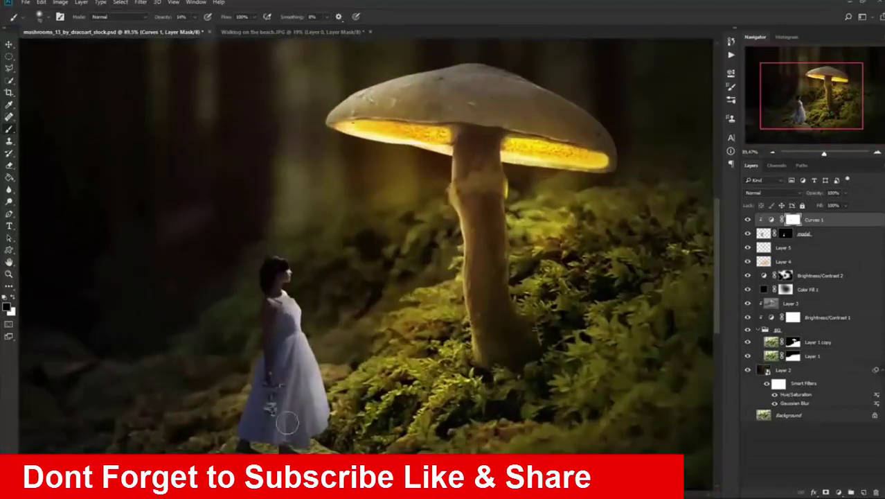
Add a clipped Color Balance layer shifting her midtones Cyan-Red to +12
scroll(319, 329, "up", 1, "alt")
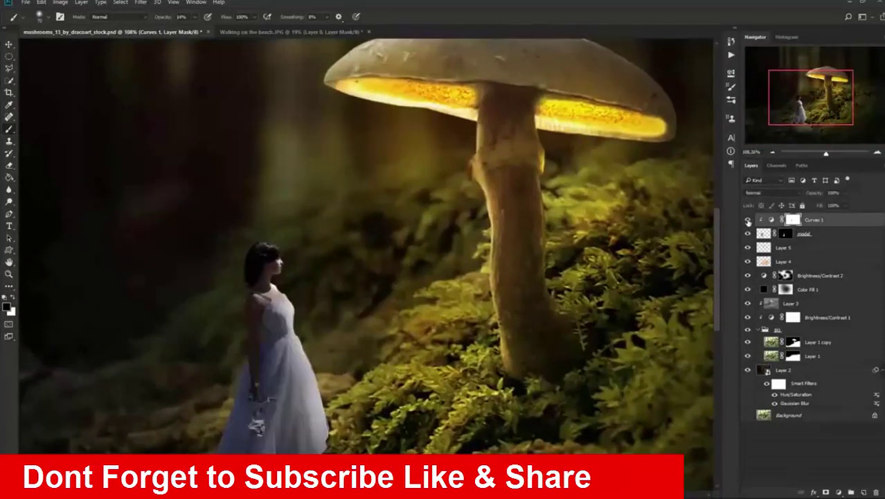
left_click(838, 492)
left_click(853, 391)
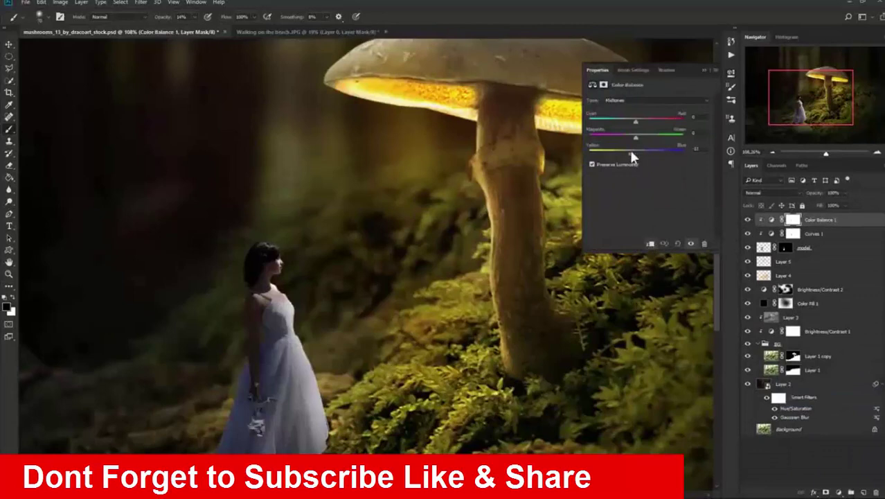
left_click_drag(631, 119, 641, 120)
key("ctrl+0")
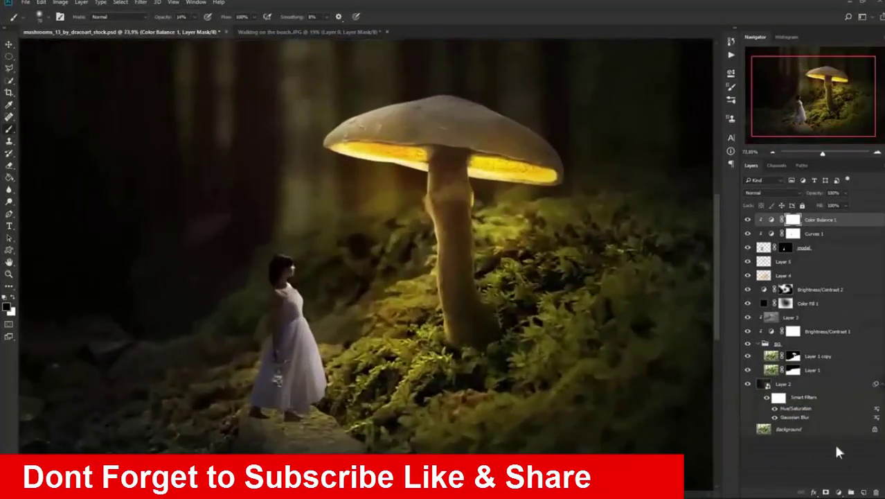
left_click(863, 492)
right_click(810, 220)
left_click(748, 244)
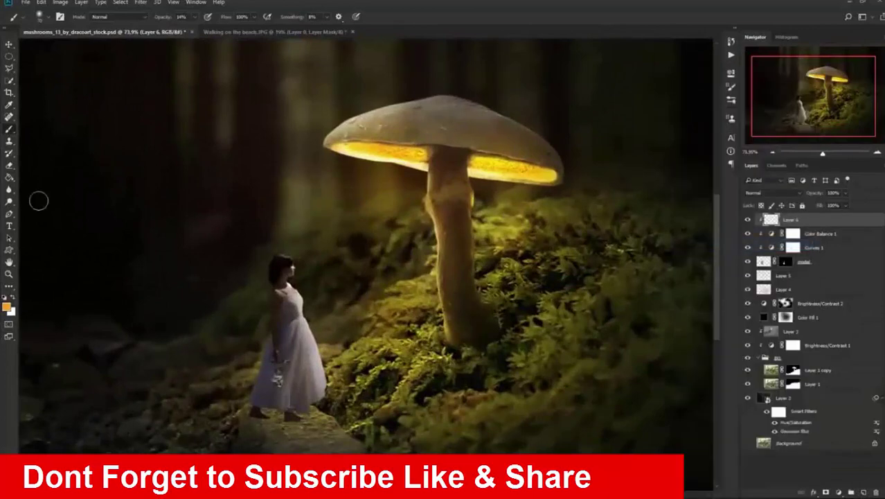
left_click(8, 307)
left_click_drag(587, 334, 586, 324)
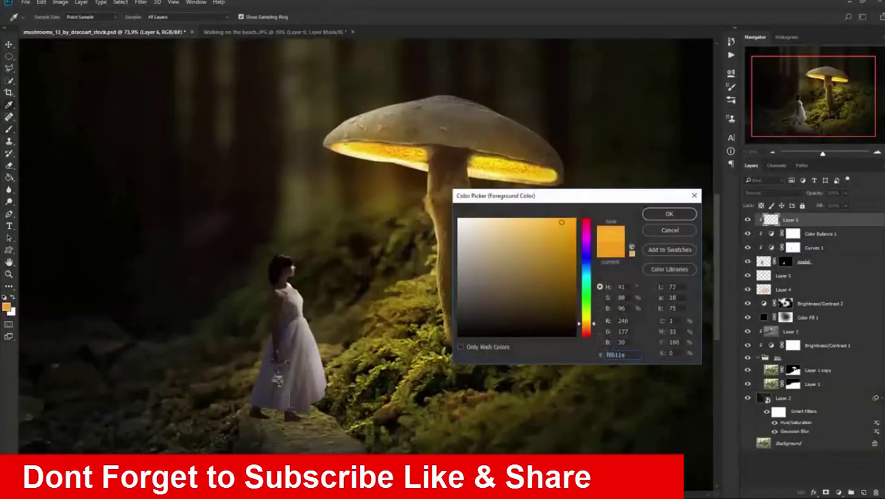
key("Return")
scroll(298, 267, "up", 3)
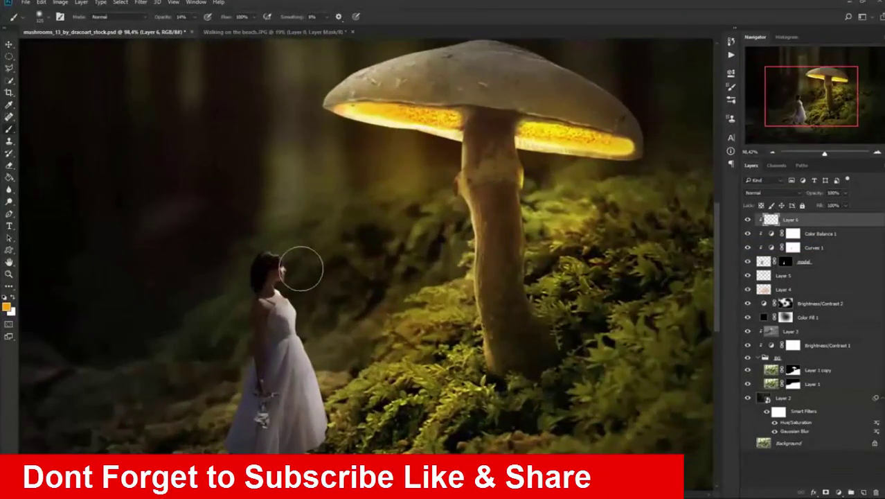
left_click_drag(164, 17, 207, 16)
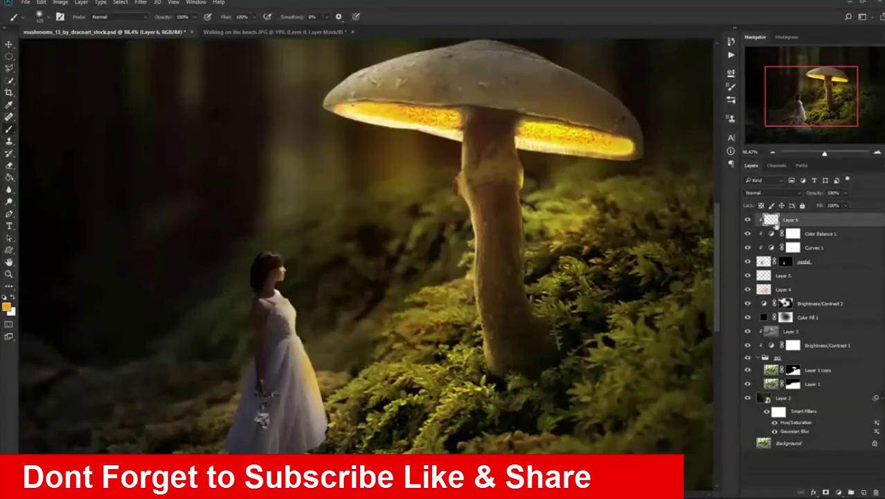
left_click(772, 193)
left_click(770, 286)
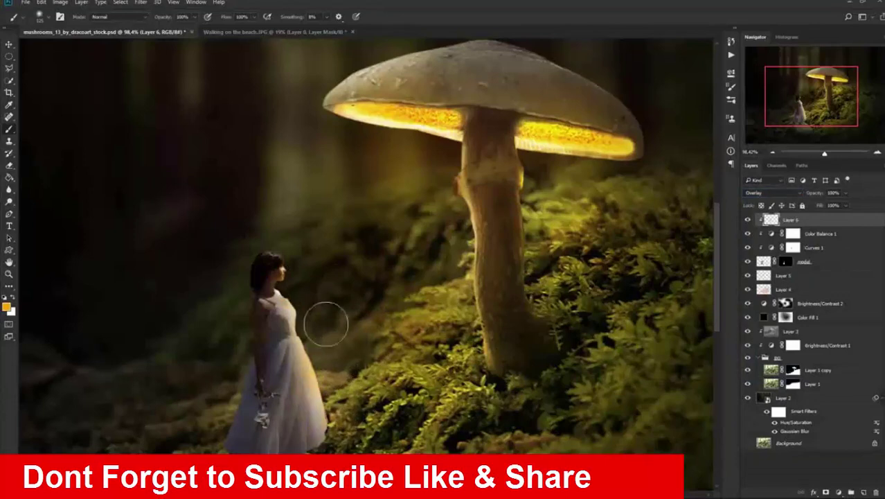
key("e")
key("bracketleft")
key("bracketleft")
key("bracketleft")
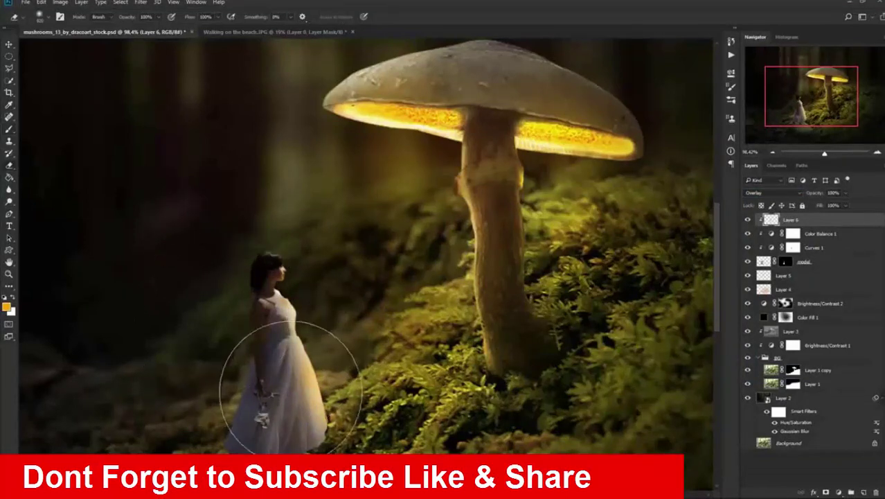
key("bracketleft")
key("bracketleft")
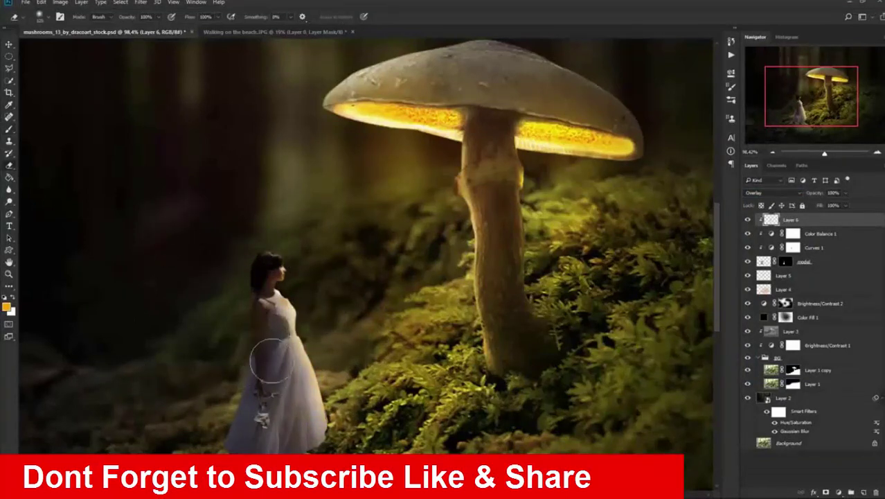
scroll(516, 282, "down", 3)
scroll(536, 283, "down", 2)
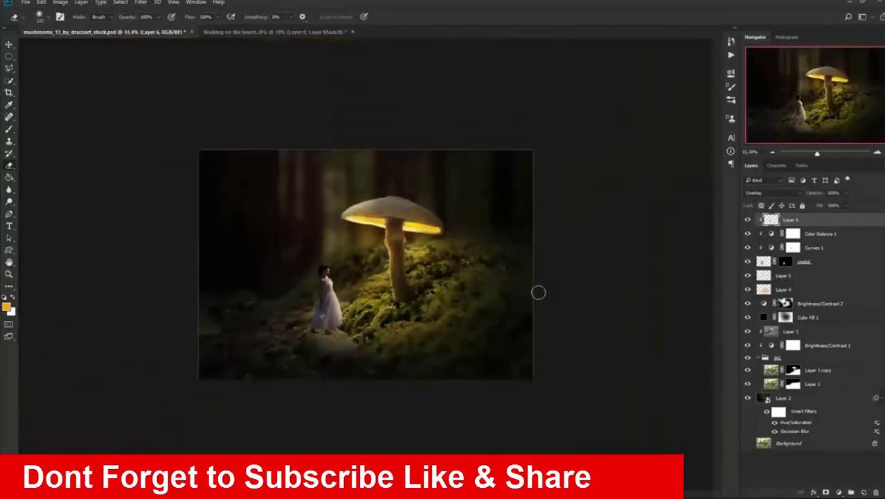
scroll(272, 271, "up", 4)
scroll(272, 272, "down", 3)
scroll(472, 299, "down", 2)
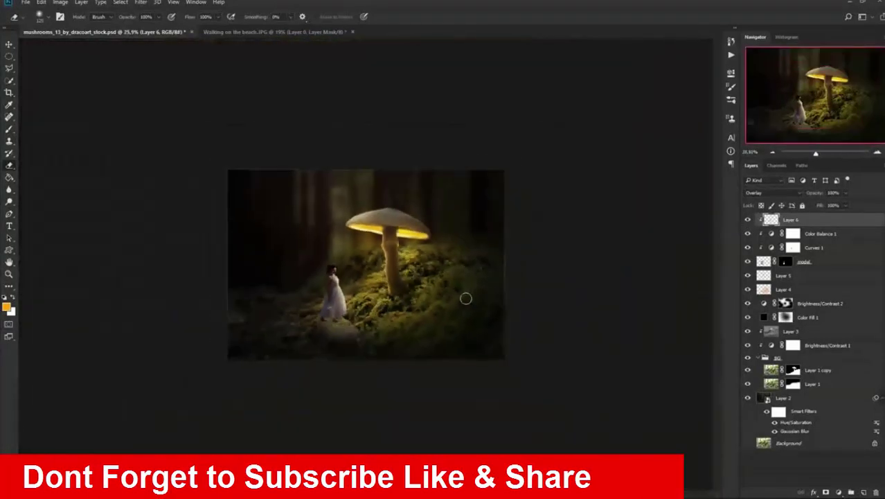
scroll(279, 291, "up", 1)
scroll(279, 291, "up", 4)
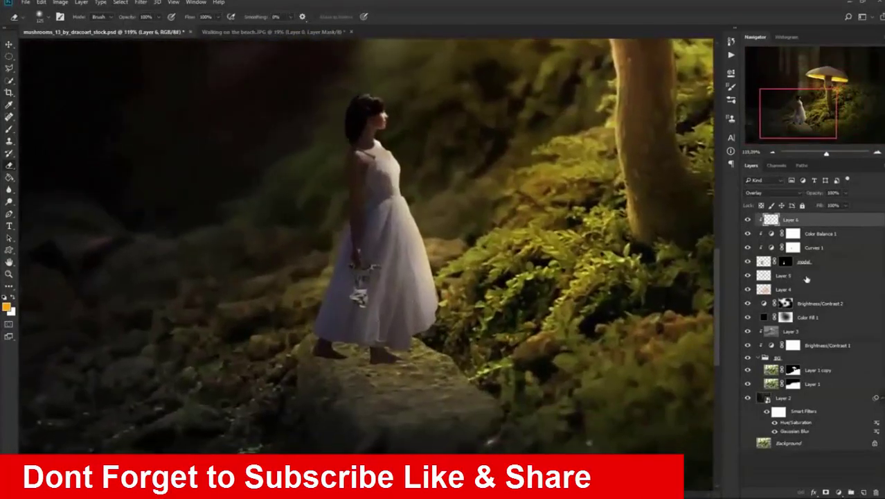
Create a new layer above Layer 5 and set up a black brush for the shadow
left_click(806, 276)
left_click(863, 492)
scroll(49, 188, "up", 2)
key("b")
key("d")
scroll(451, 340, "up", 1)
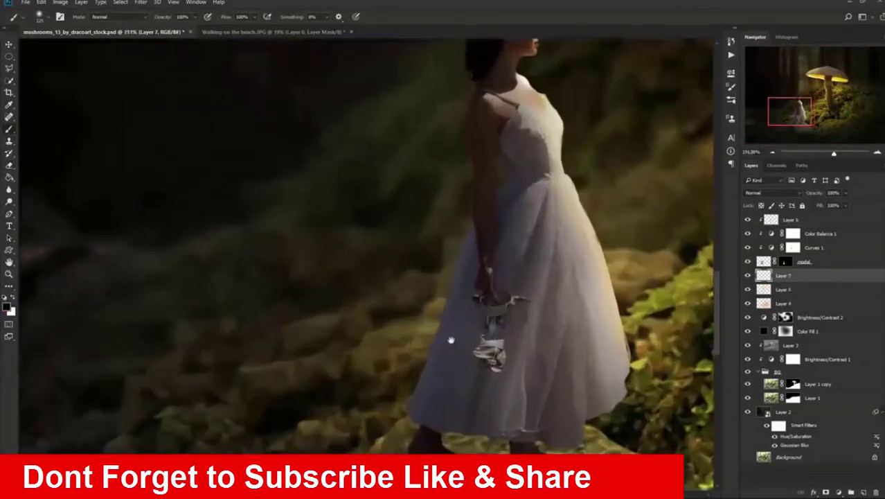
scroll(450, 340, "down", 3)
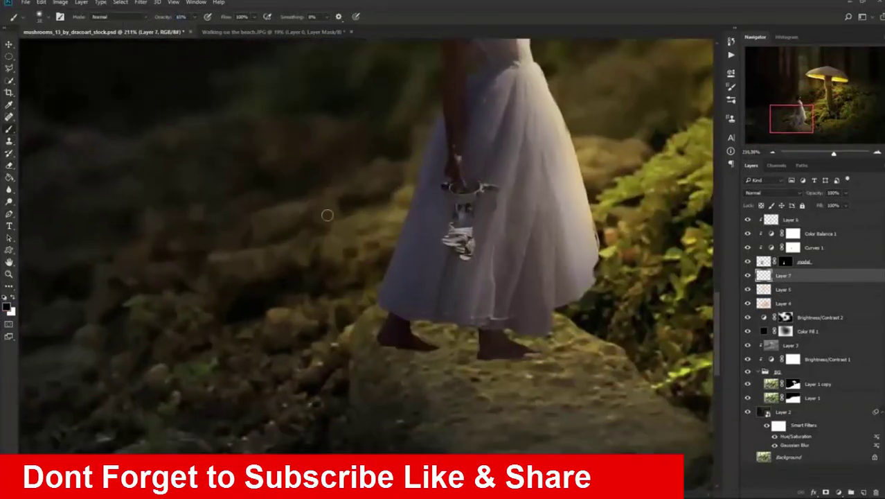
Paint a soft dark shadow on the rock under and between the girl's feet
mouse_move(420, 352)
left_mouse_down()
mouse_move(478, 356)
mouse_move(451, 354)
left_mouse_up()
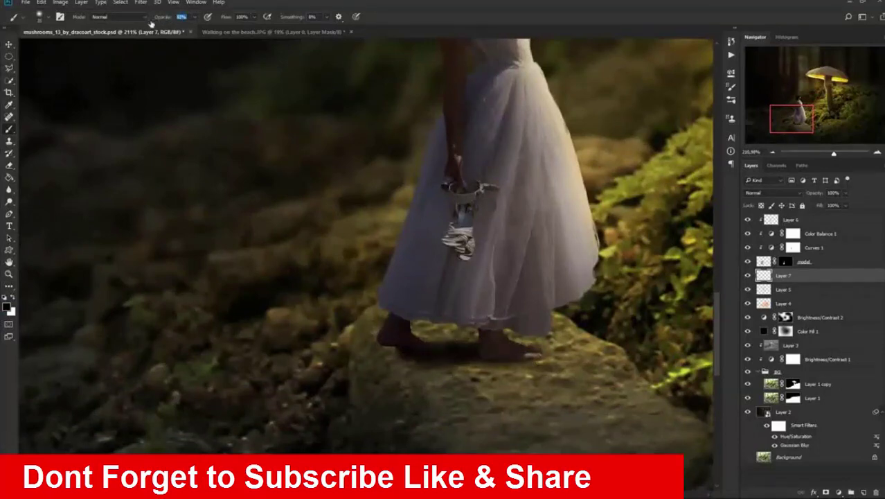
mouse_move(379, 367)
left_mouse_down()
mouse_move(524, 347)
mouse_move(381, 368)
mouse_move(447, 375)
left_mouse_up()
scroll(447, 375, "down", 3)
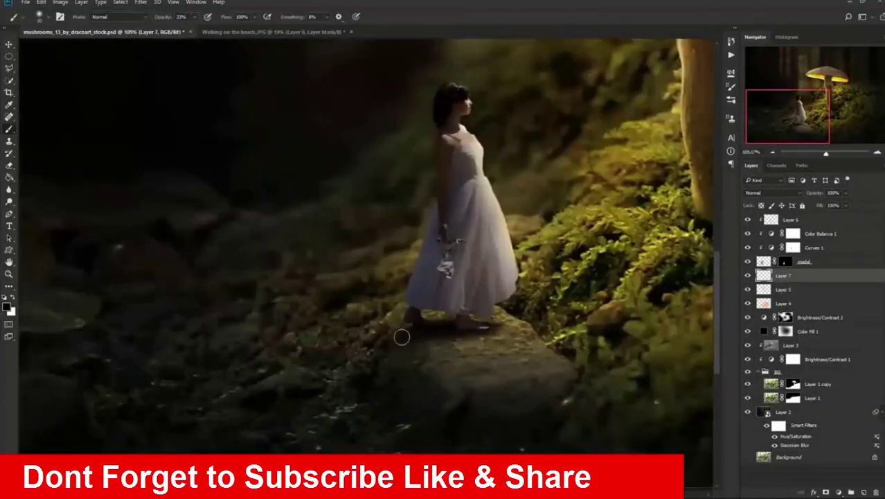
scroll(451, 334, "down", 2)
scroll(247, 394, "up", 2)
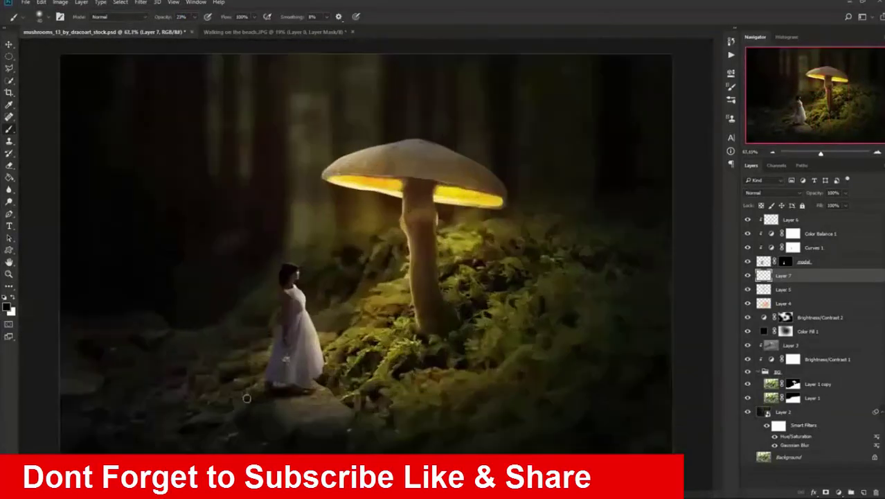
scroll(243, 405, "up", 1)
scroll(247, 411, "down", 1)
scroll(247, 411, "down", 1)
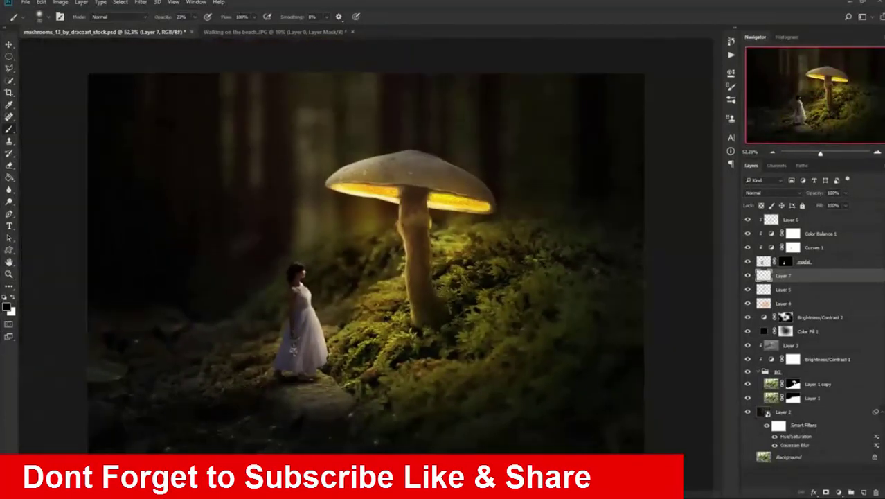
scroll(276, 368, "up", 2)
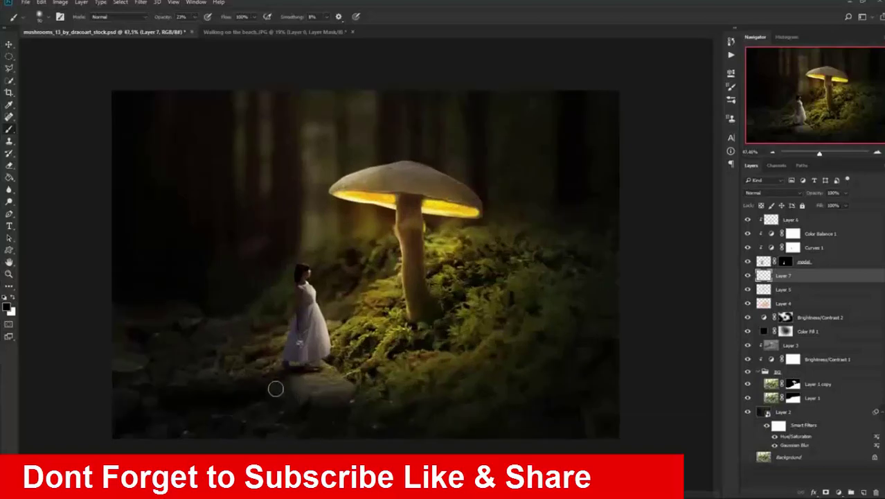
scroll(282, 377, "down", 2)
scroll(333, 353, "down", 2)
scroll(306, 293, "up", 1)
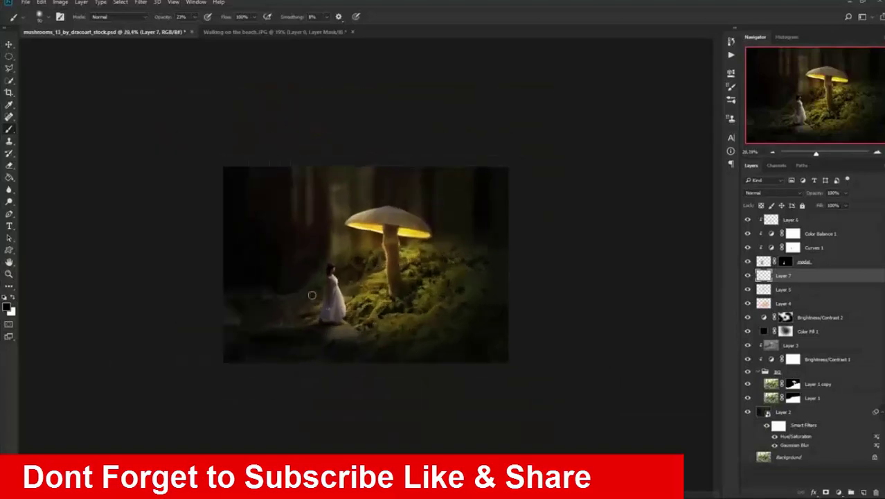
scroll(313, 288, "up", 3)
scroll(314, 289, "up", 1)
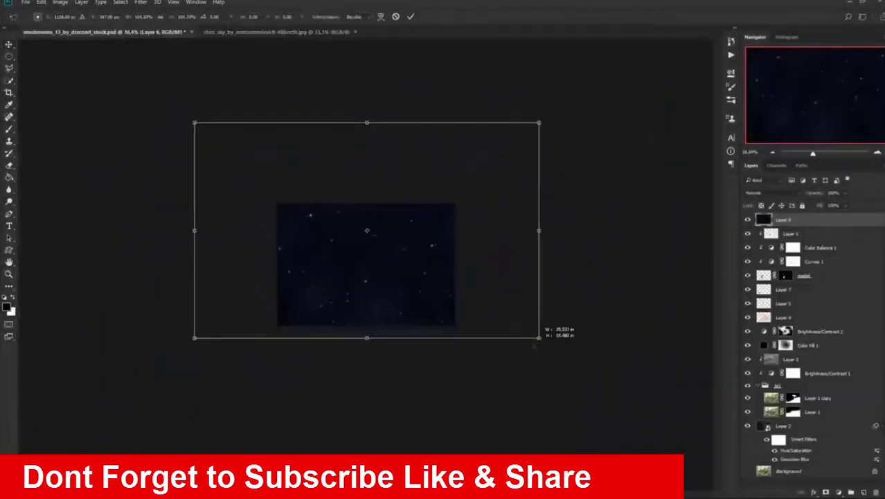
Commit the star layer's new size and set it to Screen blending
key("Return")
left_click(762, 193)
left_click(764, 265)
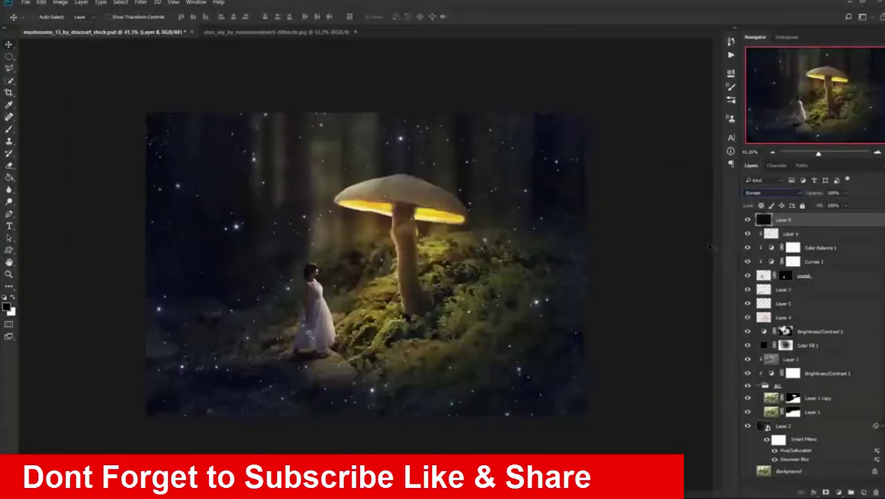
Darken the star layer with Levels so only the brightest stars remain
key("ctrl+l")
left_click_drag(581, 277, 601, 279)
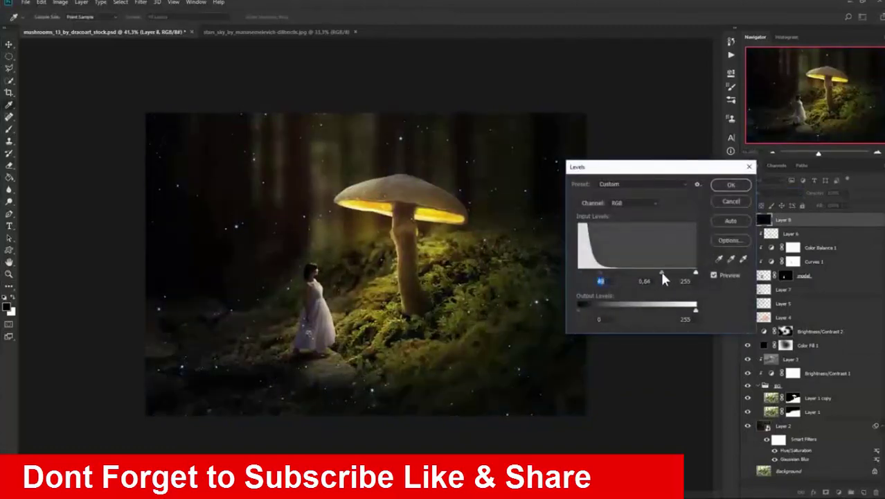
left_click_drag(661, 273, 656, 274)
left_click(729, 183)
Erase stars from the dark upper-left forest with an enlarged eraser
key("ctrl+plus")
key("b")
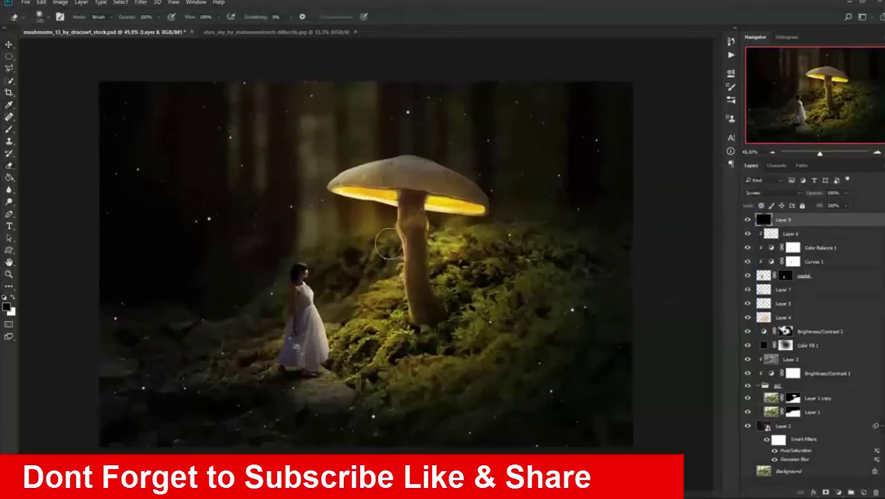
key("e")
key("bracketright")
key("bracketright")
key("bracketright")
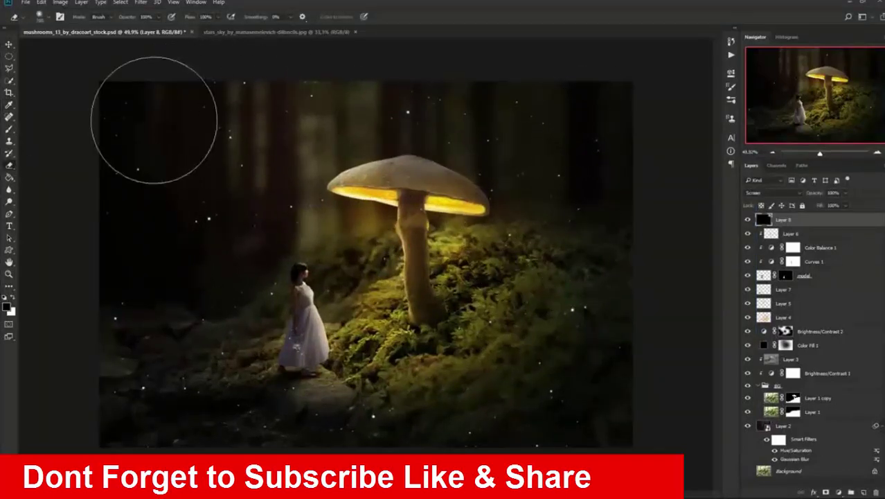
mouse_move(154, 97)
left_mouse_down()
mouse_move(126, 314)
mouse_move(154, 277)
mouse_move(142, 284)
left_mouse_up()
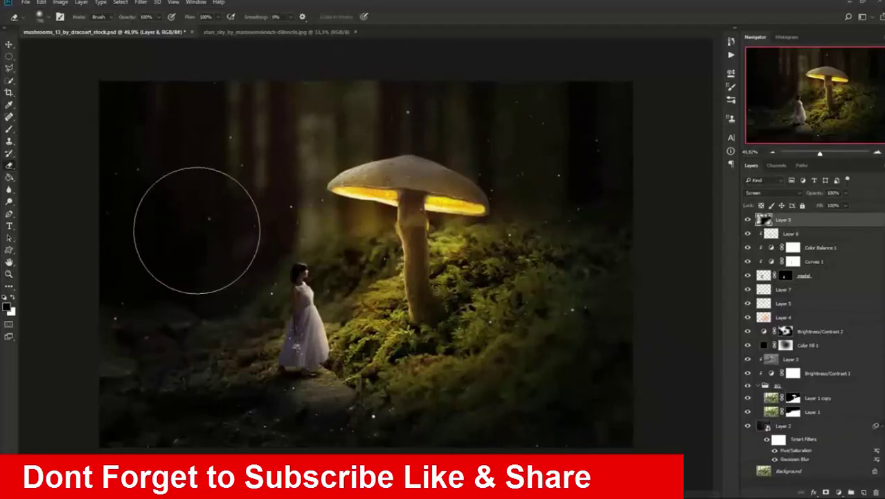
scroll(510, 405, "down", 1)
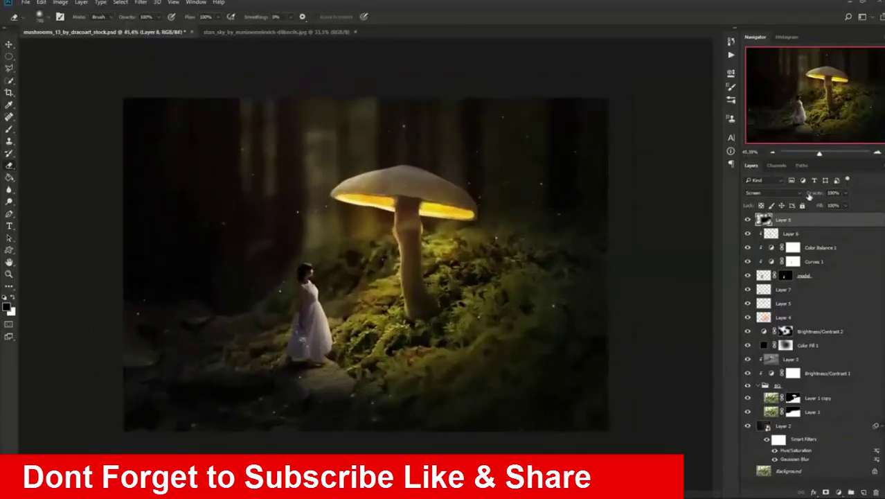
scroll(638, 220, "down", 2)
scroll(644, 229, "up", 1)
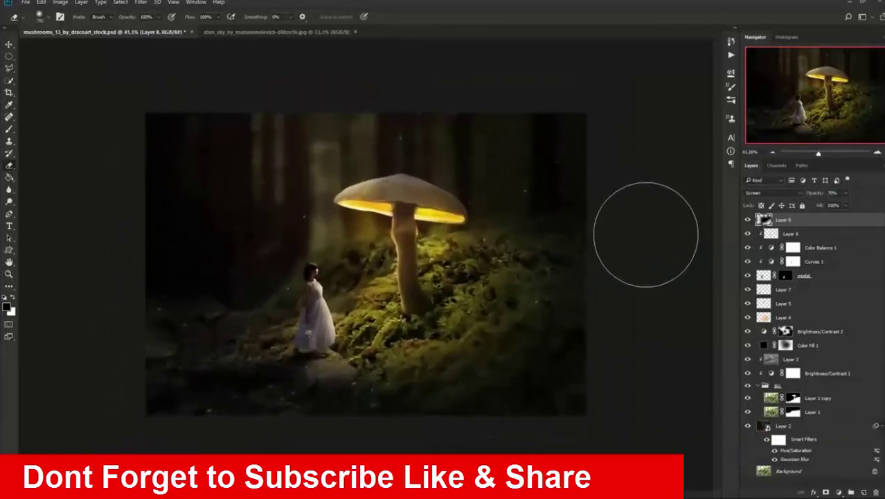
Select the Blur tool, then return to the Move tool
left_click(9, 189)
left_click(52, 199)
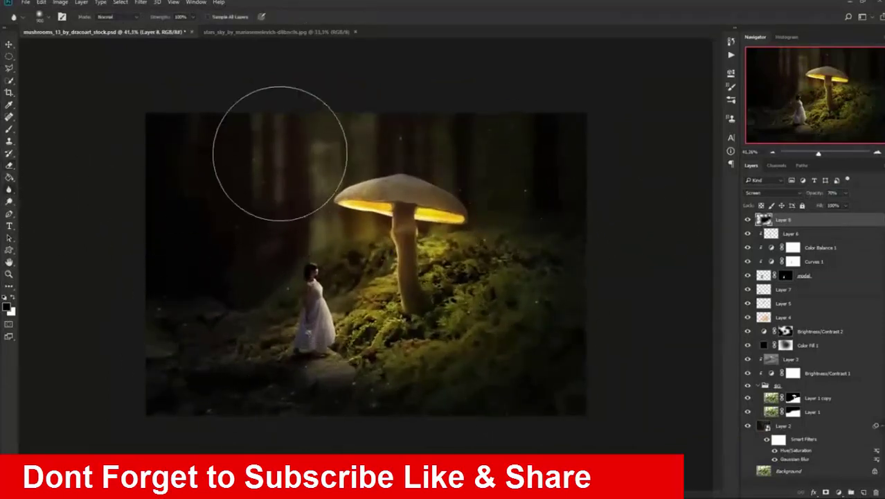
scroll(348, 248, "up", 1)
left_click(9, 44)
scroll(366, 263, "up", 1)
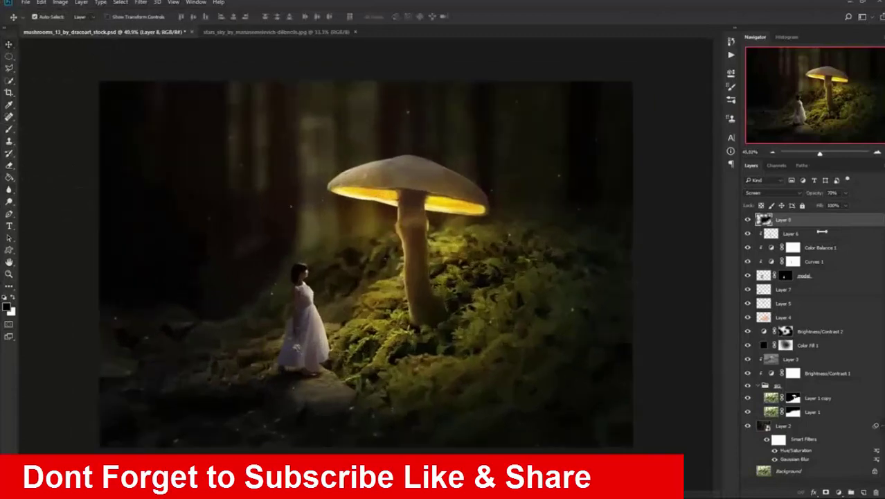
Add a Levels adjustment layer raising the Blue channel's output black to about 28
left_click(839, 492)
left_click(796, 338)
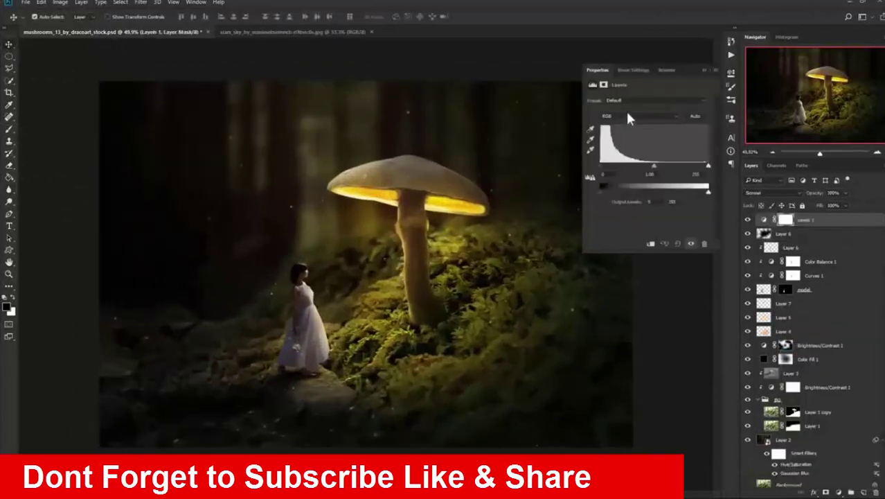
left_click(625, 142)
left_click_drag(605, 191, 614, 190)
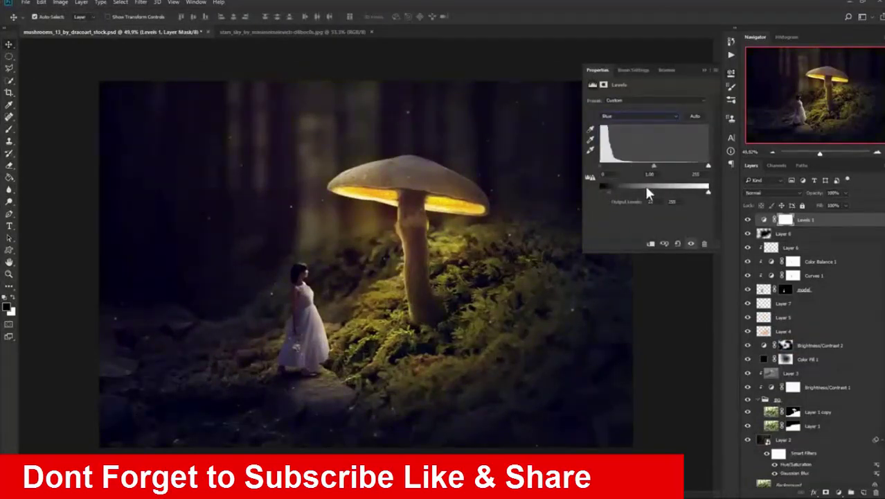
left_click(644, 116)
left_click(645, 132)
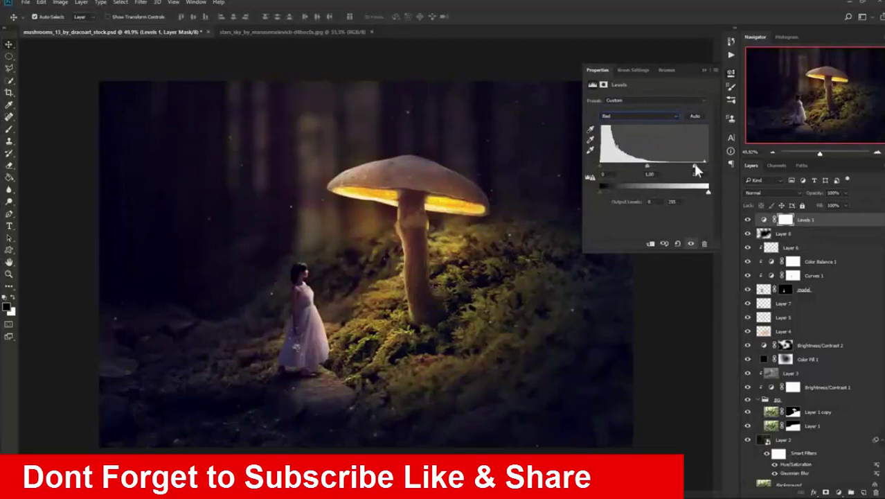
left_click(641, 116)
left_click(625, 141)
left_click_drag(611, 188, 613, 189)
left_click(708, 71)
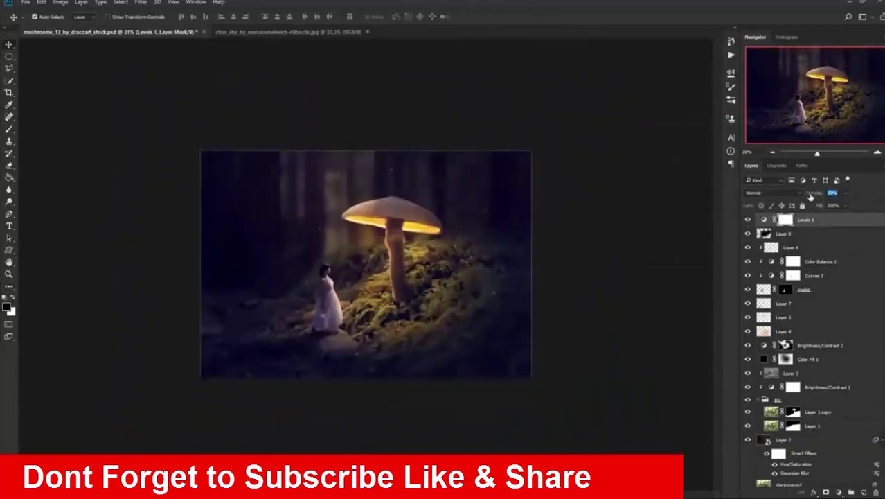
Stamp all visible layers into a new Layer 9 set to Linear Light
scroll(367, 264, "up", 2)
key("ctrl+shift+alt+e")
left_click(769, 193)
left_click(775, 314)
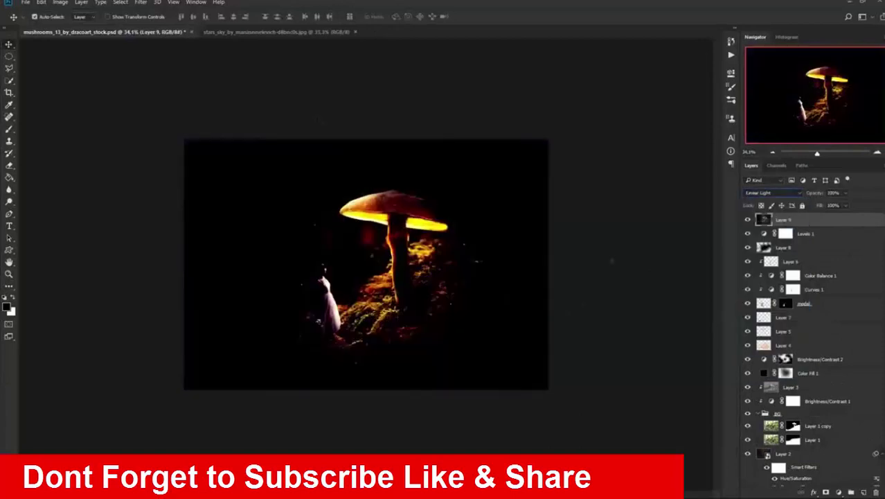
Apply a High Pass filter with a 0.3-pixel radius to Layer 9
left_click(140, 2)
left_click(281, 193)
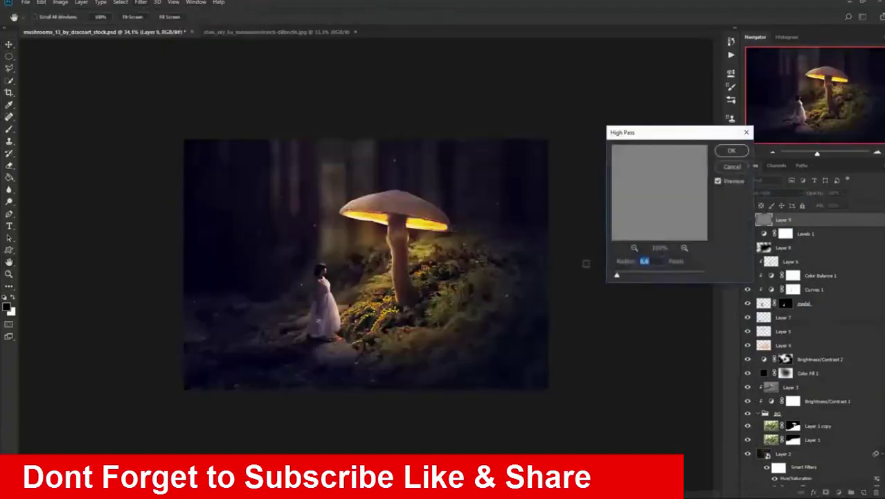
left_click_drag(636, 277, 614, 276)
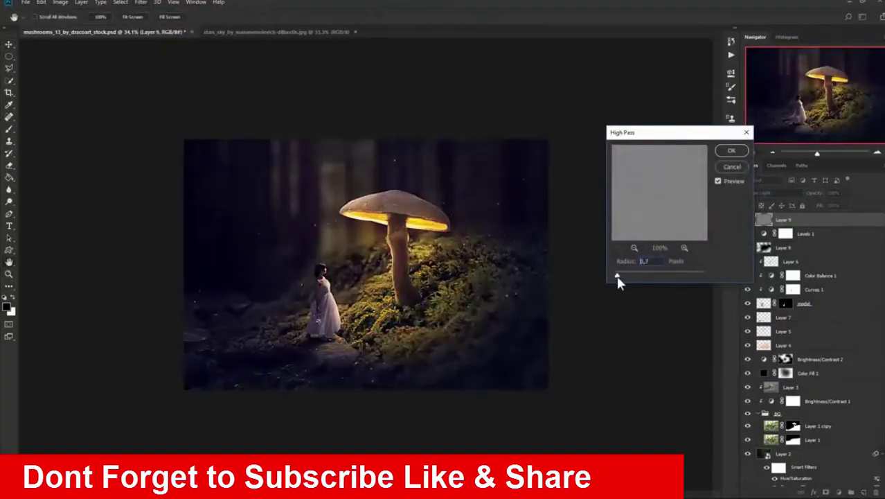